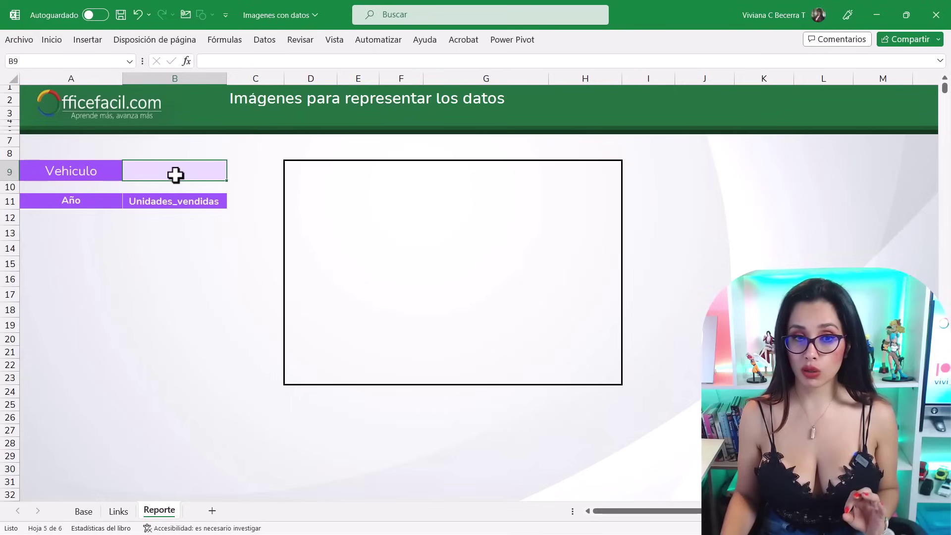
Check the Reporte cells, then open the Base sheet and select its column-number cells 1–3
left_click(91, 213)
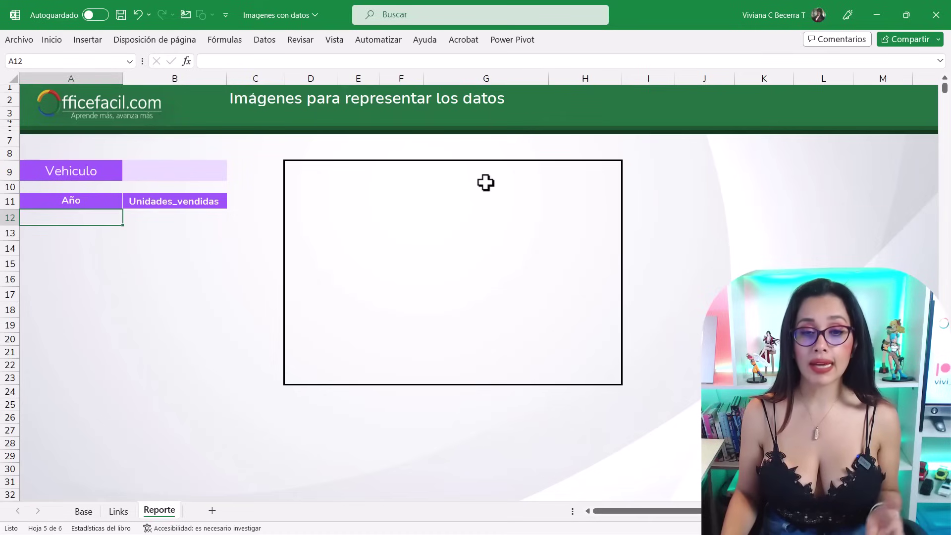
left_click(464, 191)
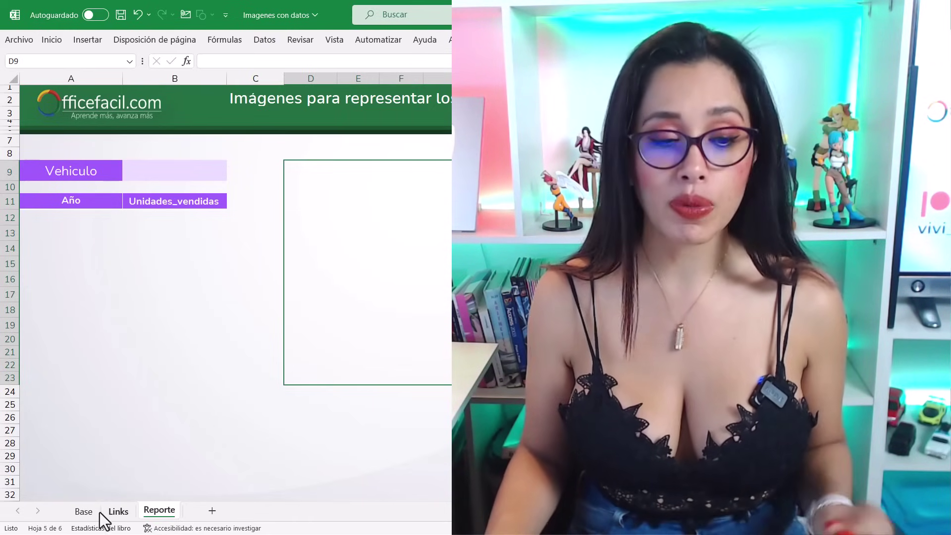
left_click(94, 511)
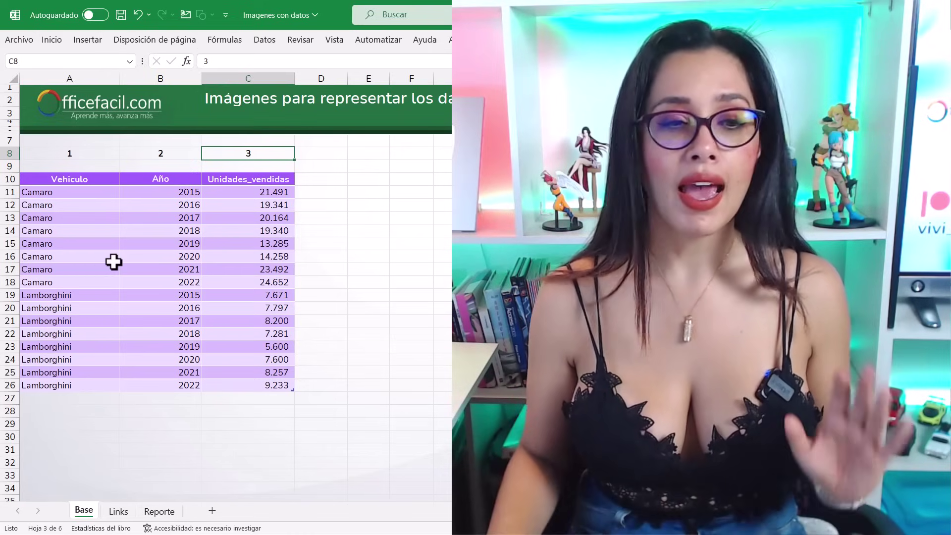
left_click(109, 153)
left_click(166, 151)
left_click(247, 149)
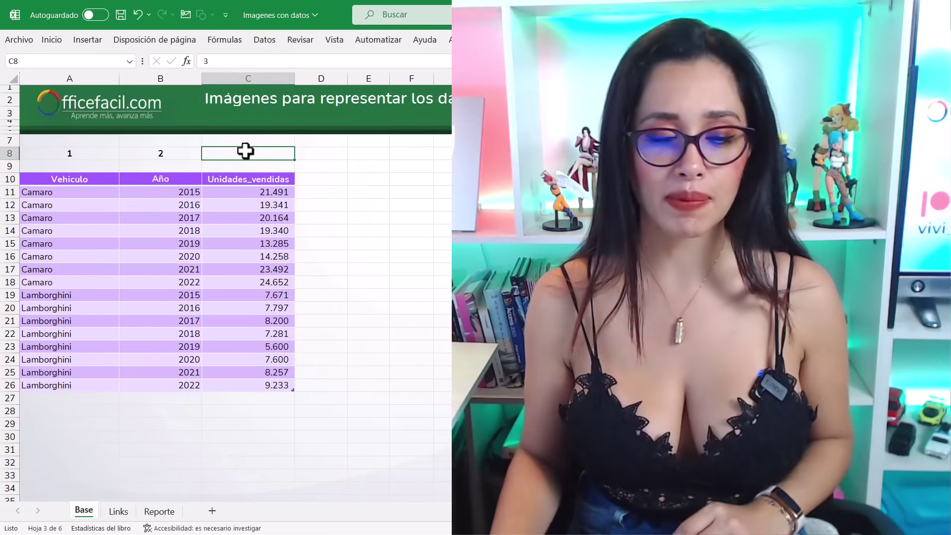
left_click(127, 515)
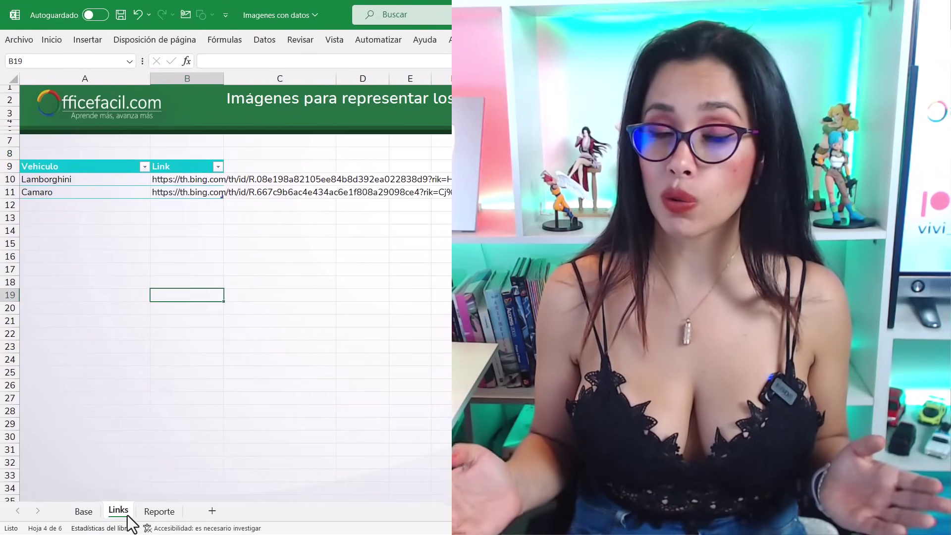
left_click_drag(60, 179, 62, 192)
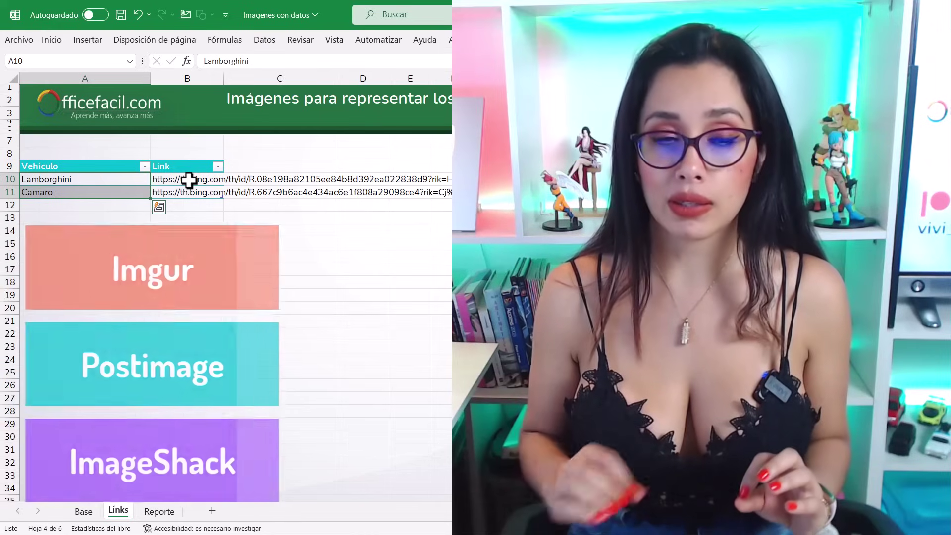
left_click(189, 180)
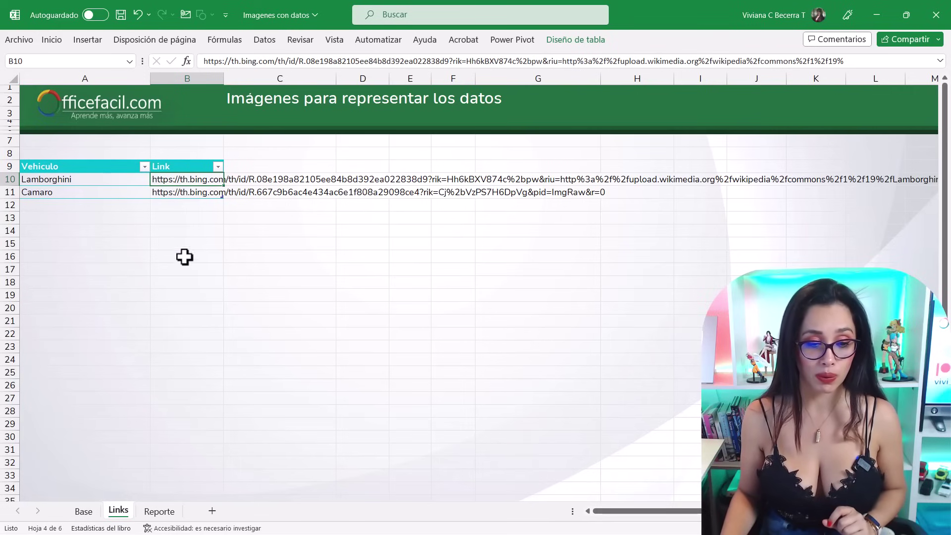
left_click(83, 511)
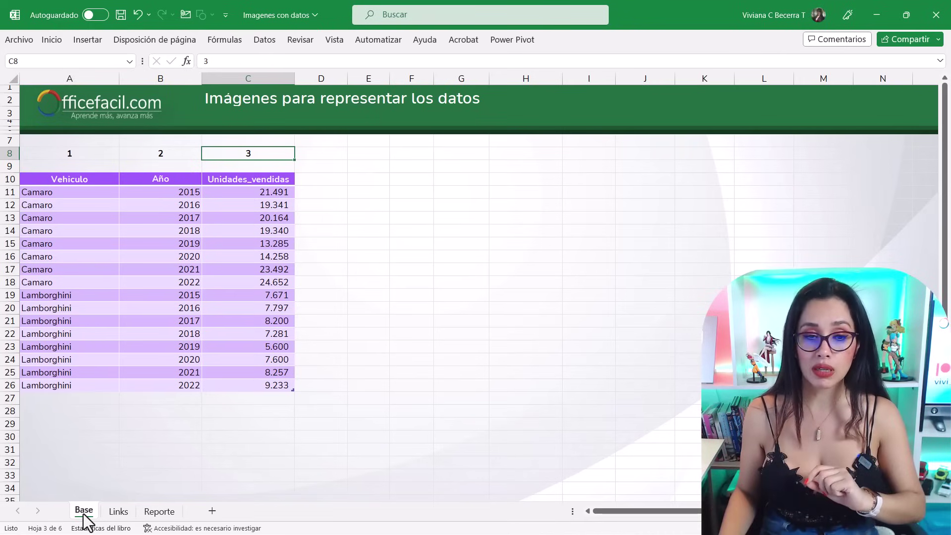
Select the Base table and create names Vehiculo, Año and Unidades_vendidas from its top row
left_click_drag(144, 192, 162, 394)
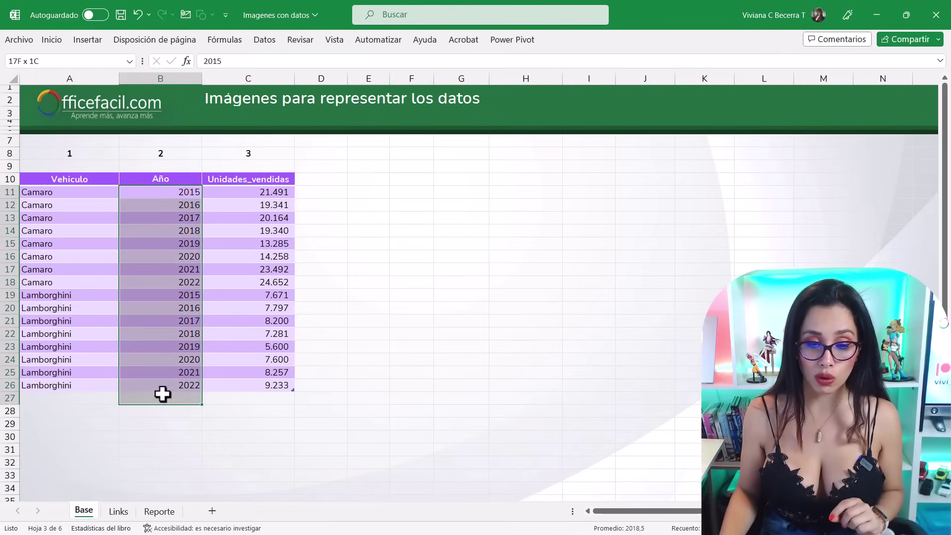
left_click_drag(263, 192, 266, 391)
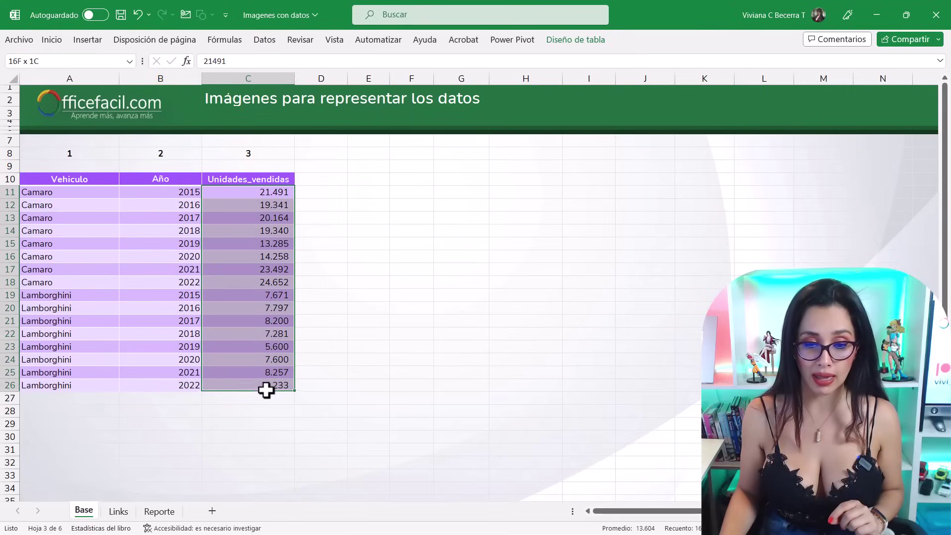
left_click_drag(102, 190, 92, 390)
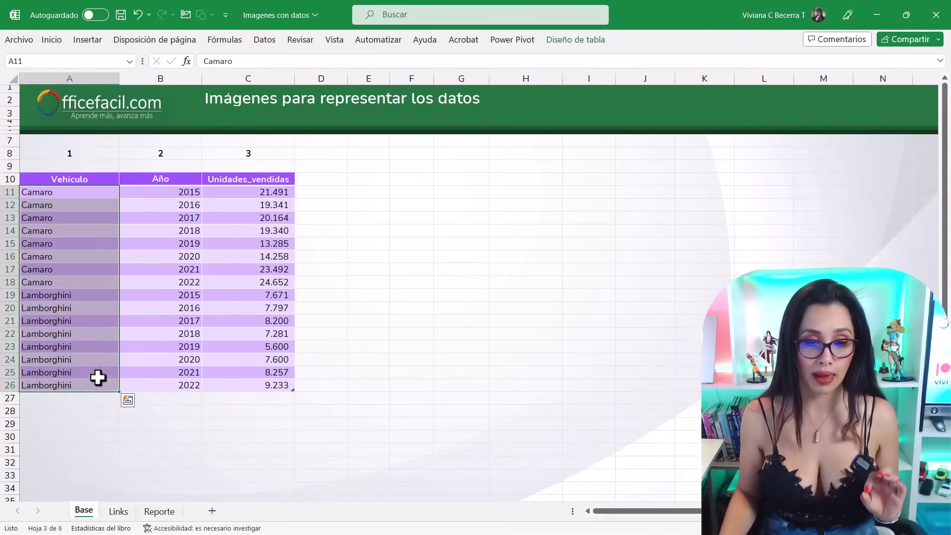
key("Up")
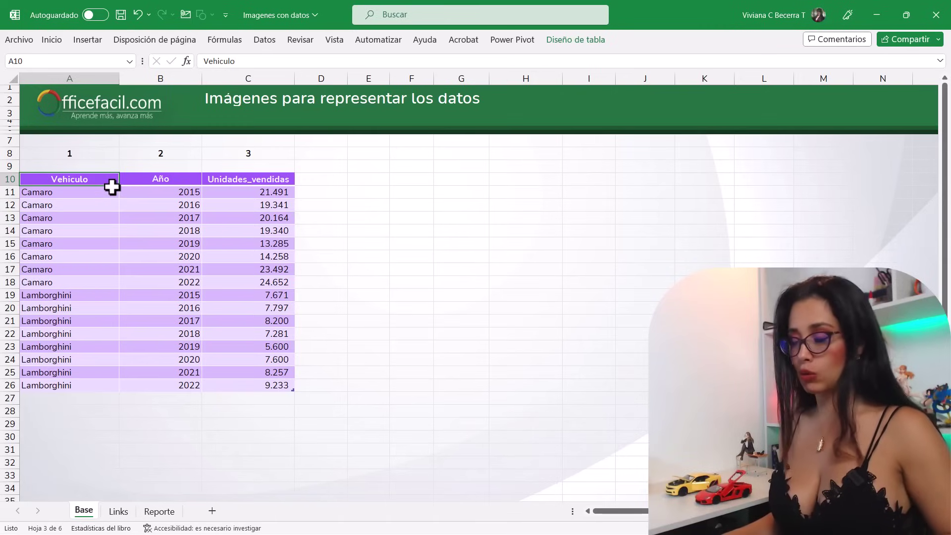
key("ctrl+a")
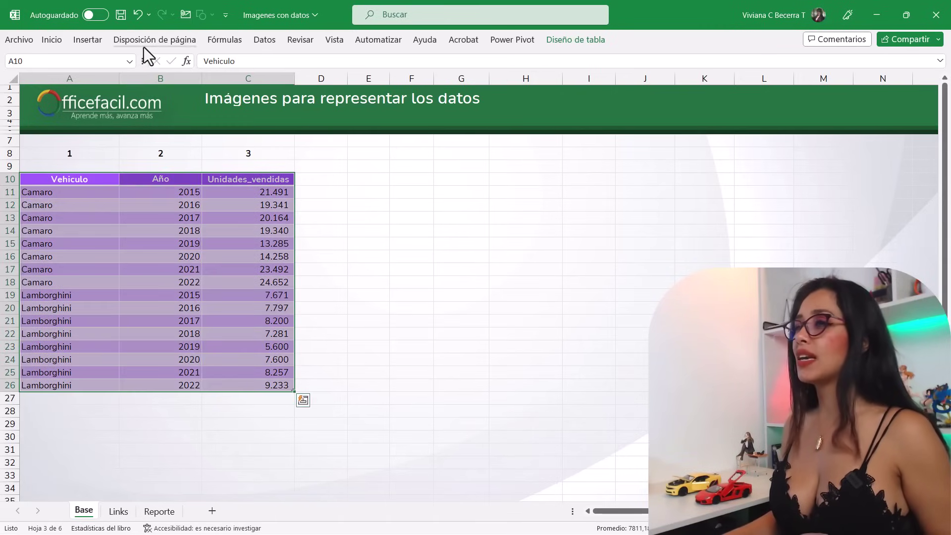
left_click(232, 46)
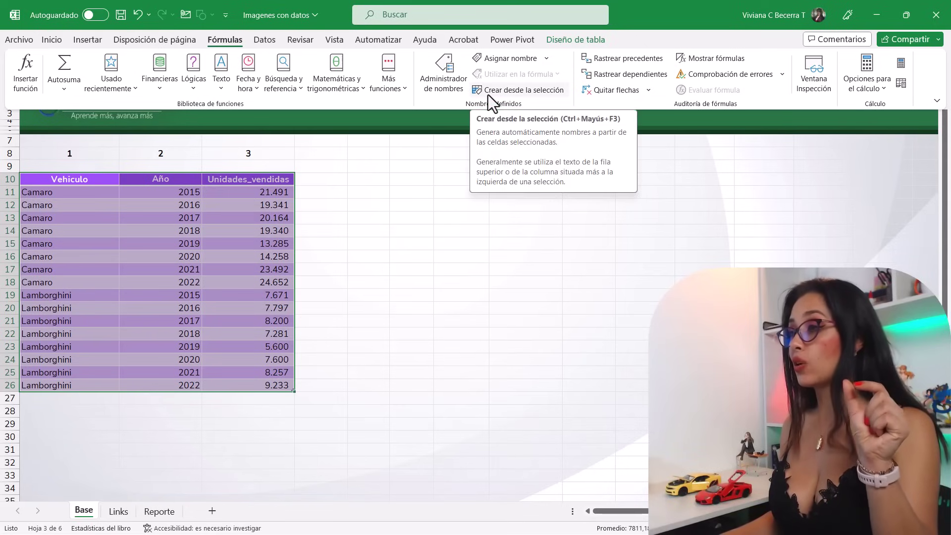
left_click(488, 93)
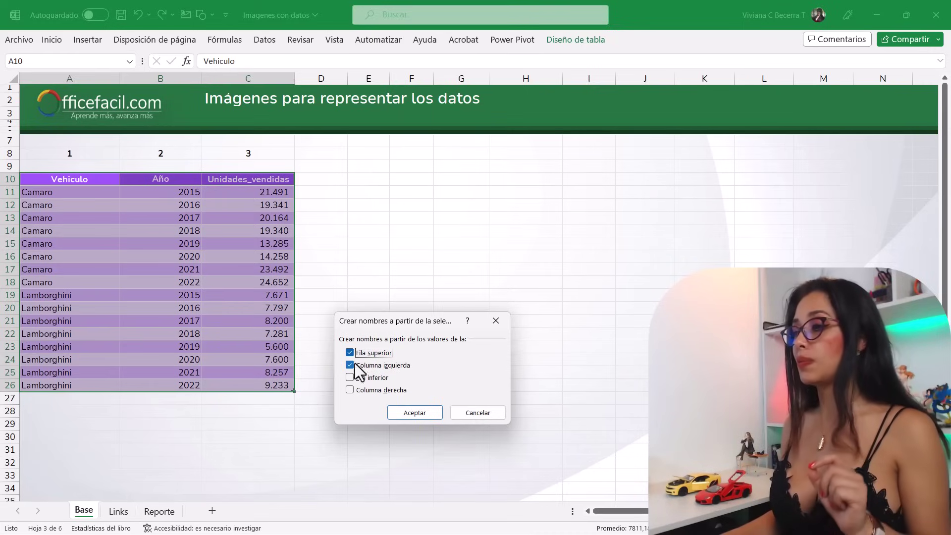
left_click(428, 417)
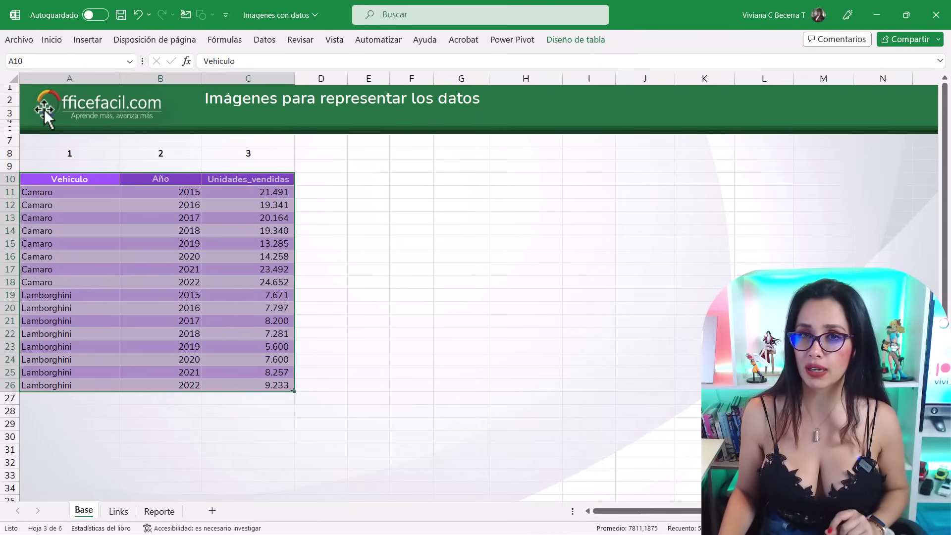
Check Unidades_vendidas in the Name Box list, then copy Lamborghini's image link from the Links sheet
left_click(130, 64)
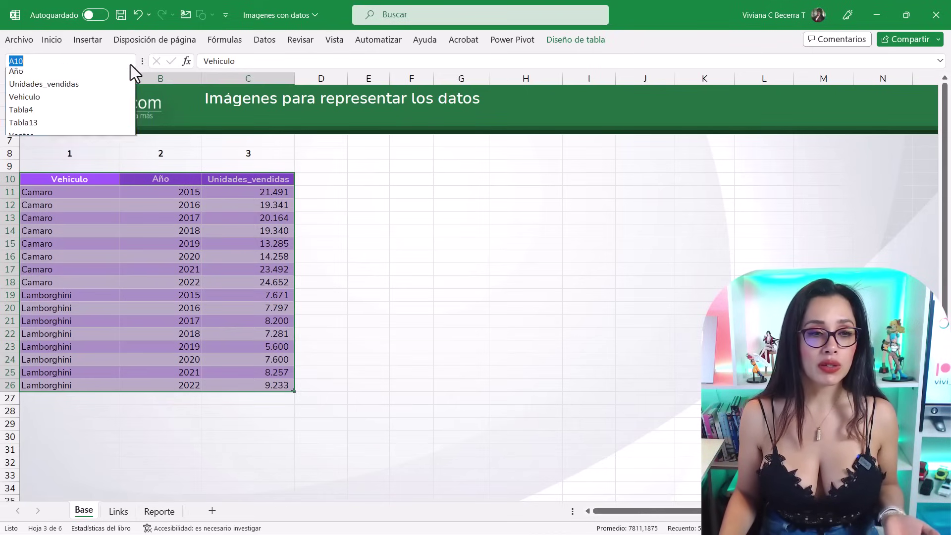
left_click(108, 88)
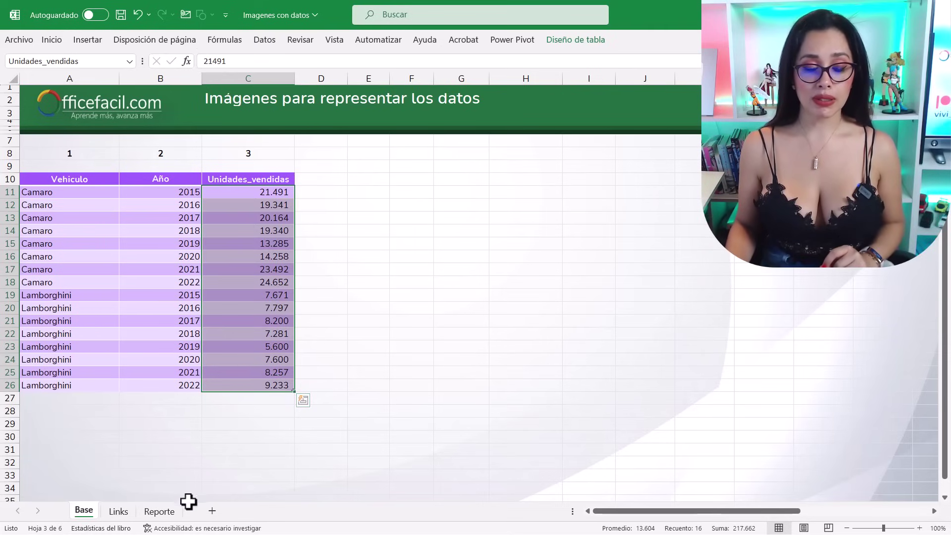
left_click(126, 514)
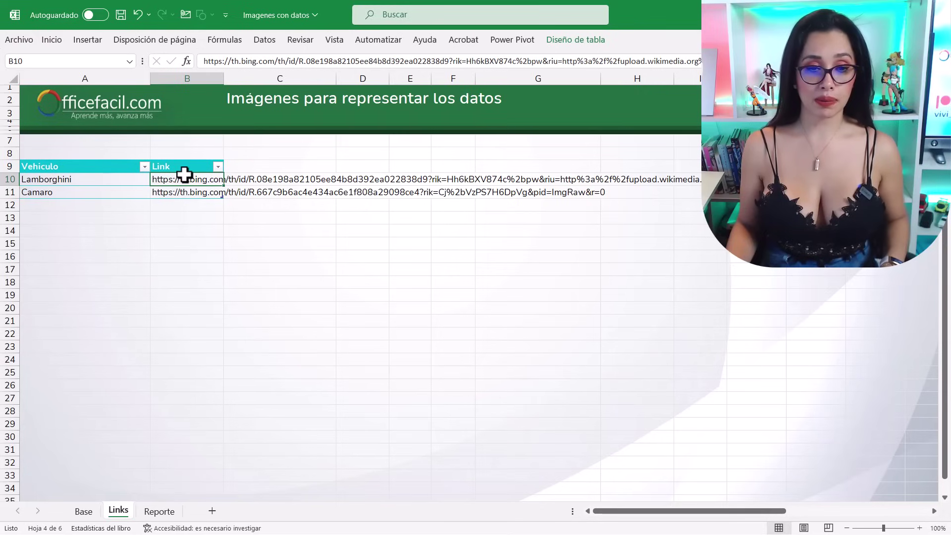
key("ctrl+c")
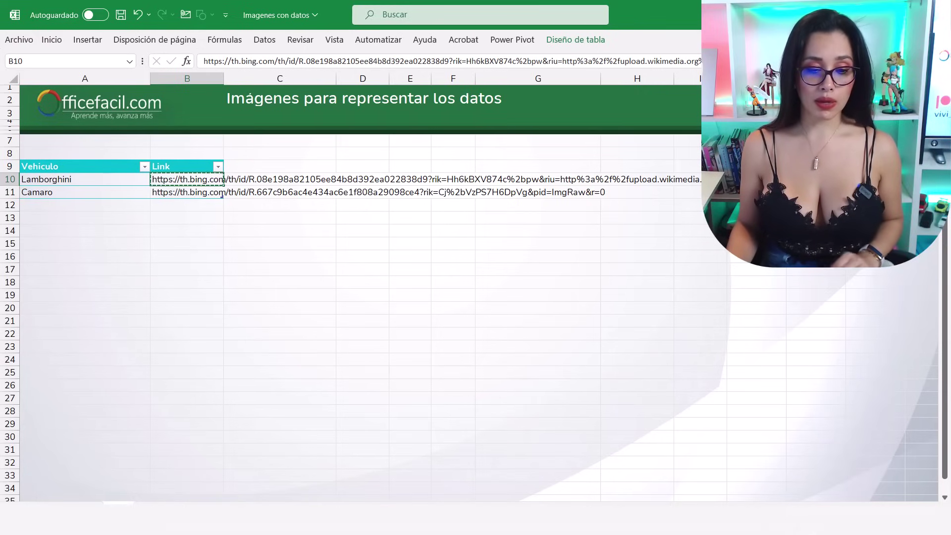
key("super")
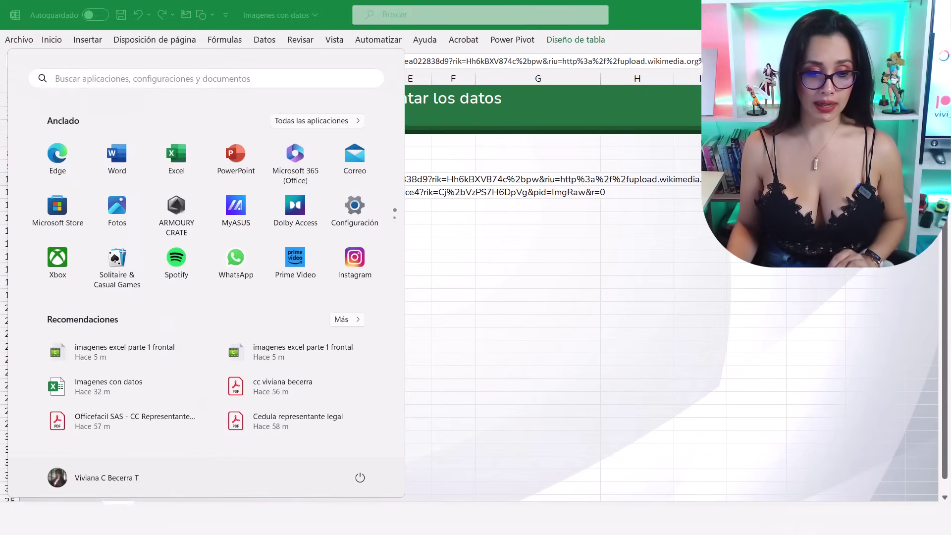
Load the copied Lamborghini link in Microsoft Edge to see the red Lamborghini photo
left_click(58, 153)
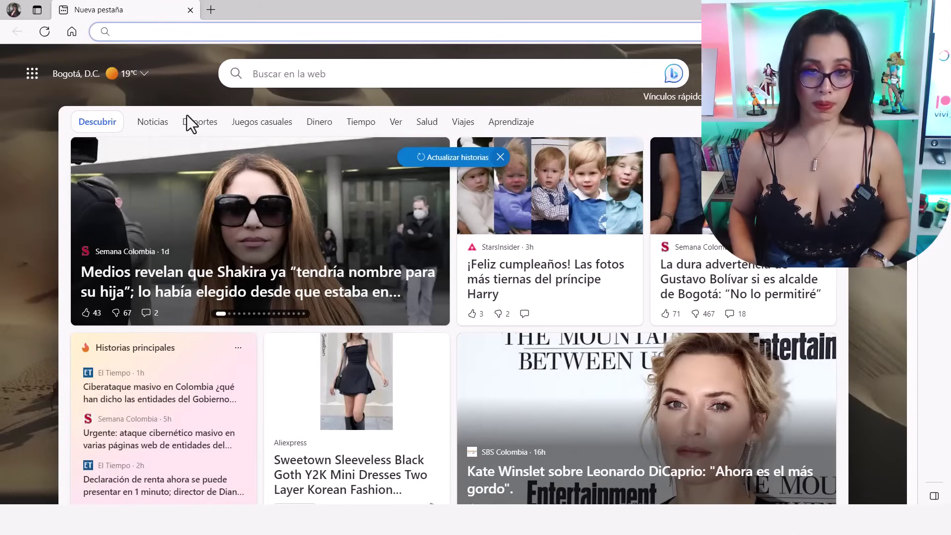
key("ctrl+v")
key("Return")
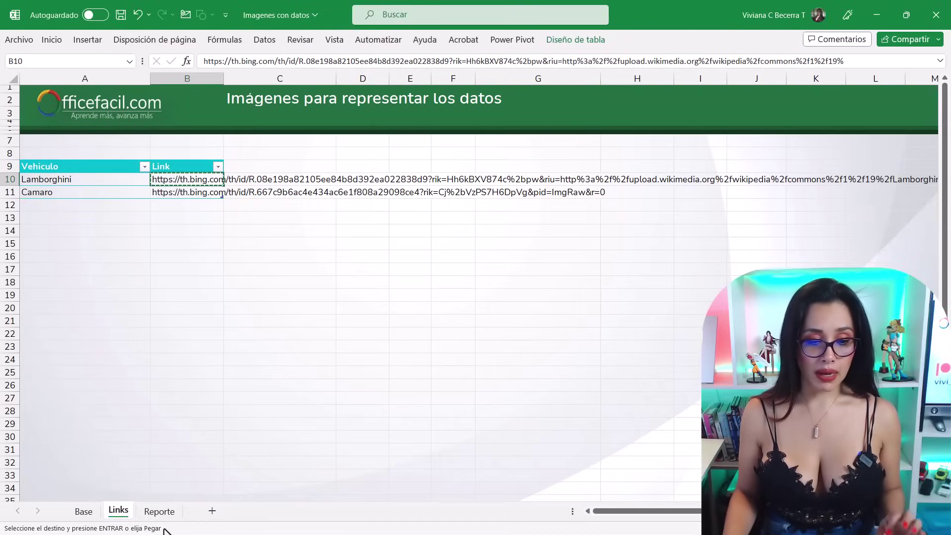
Give Reporte cell B9 a List data validation with source =vehiculo
left_click(159, 511)
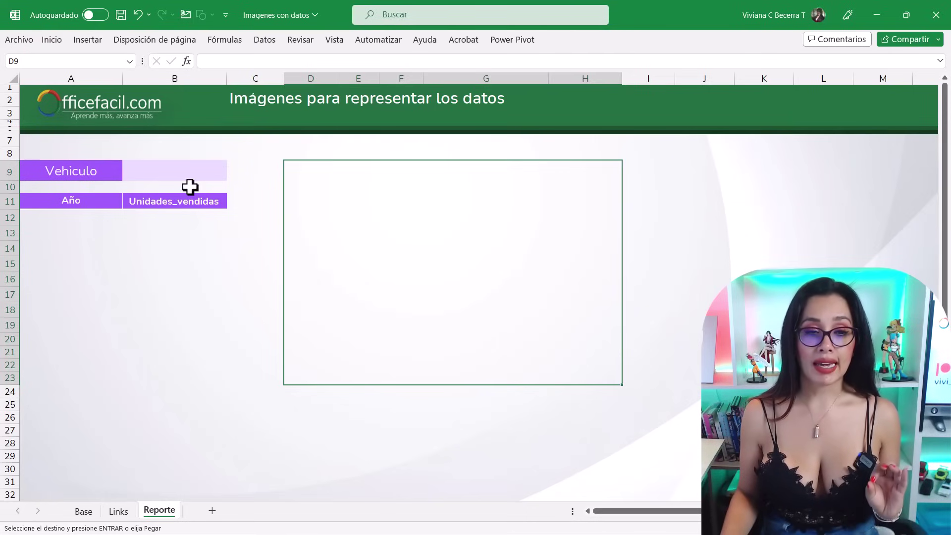
left_click(185, 172)
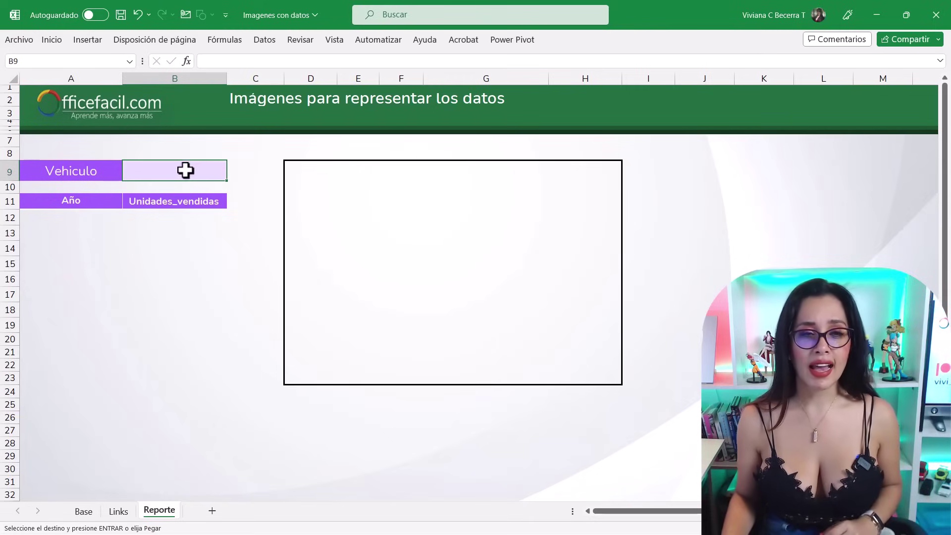
left_click(268, 43)
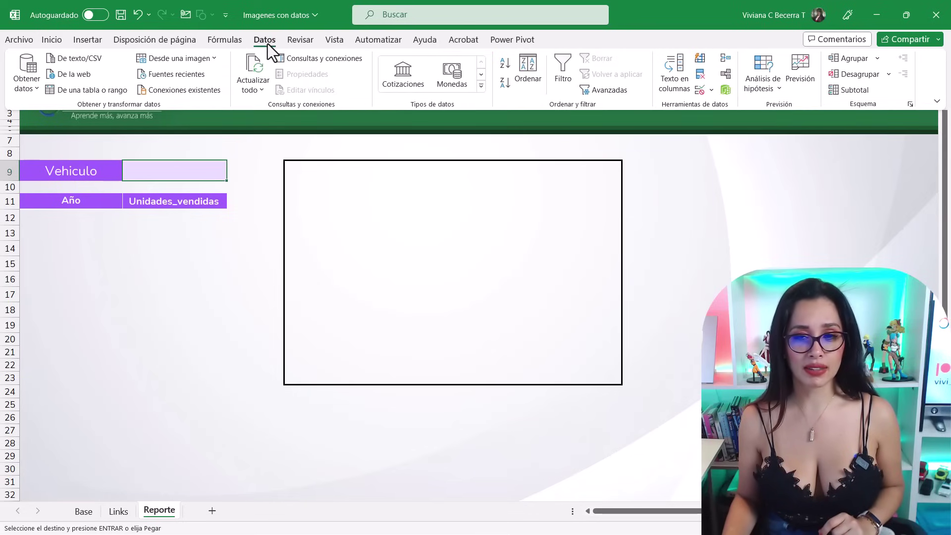
left_click(698, 91)
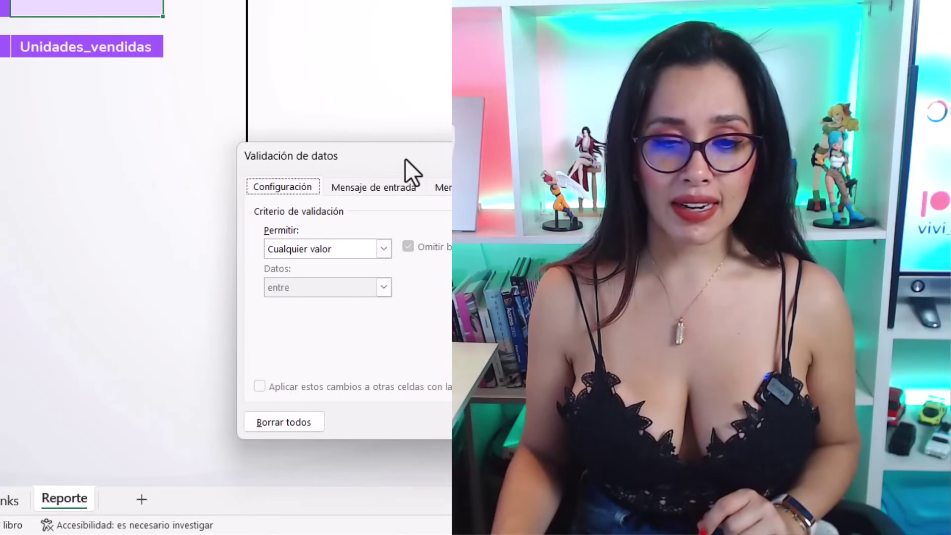
left_click_drag(405, 158, 182, 151)
left_click(168, 245)
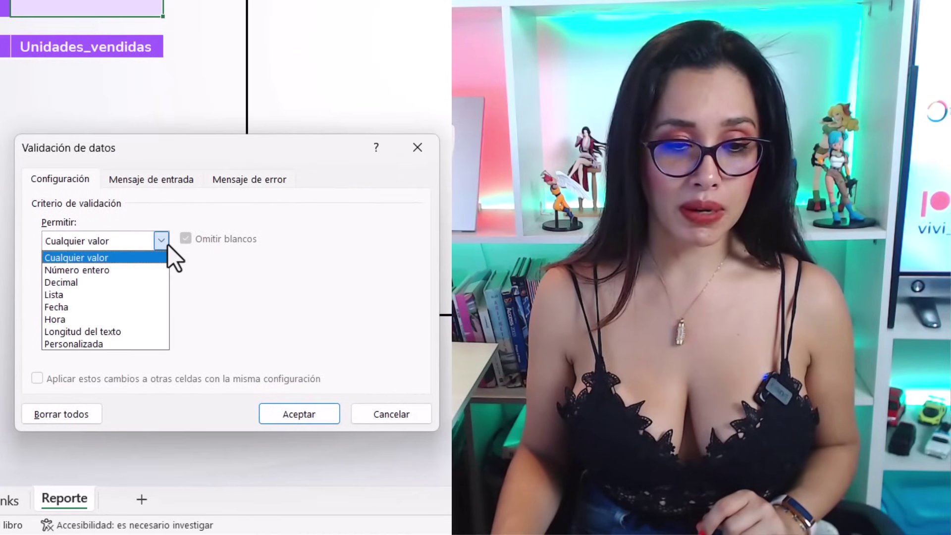
left_click(141, 297)
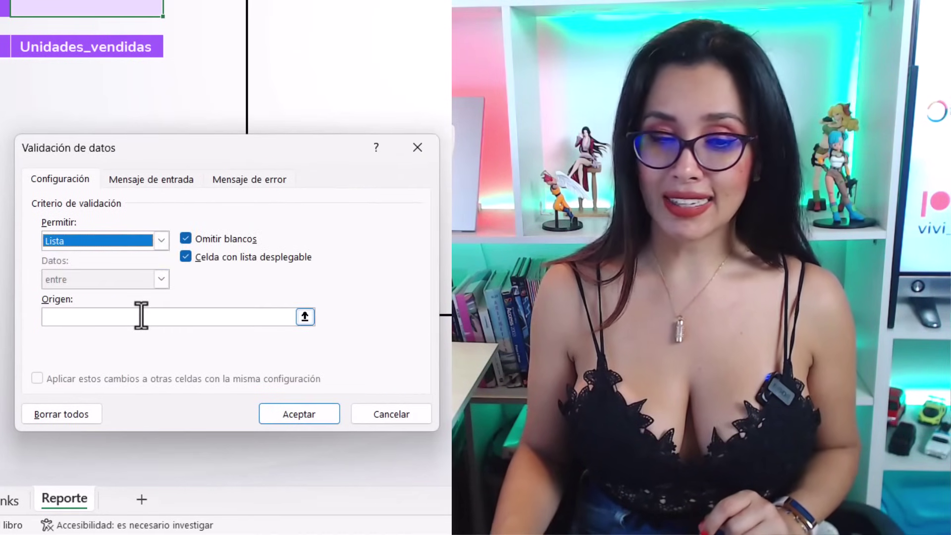
left_click(141, 315)
type("=")
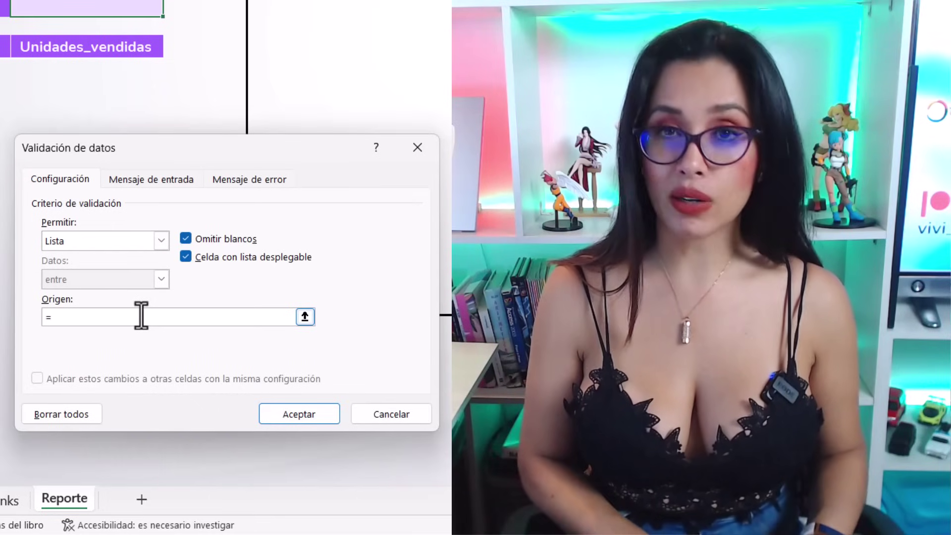
type("vehic")
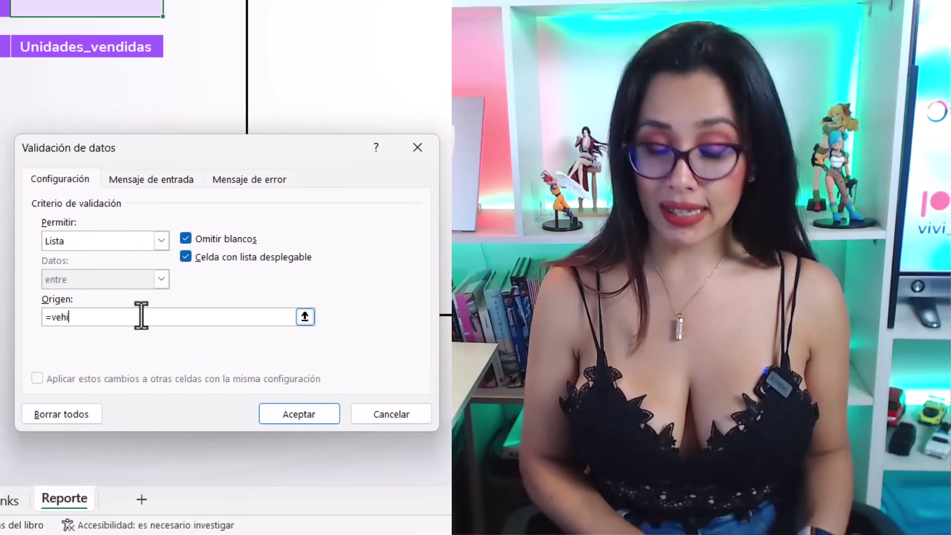
type("ulo")
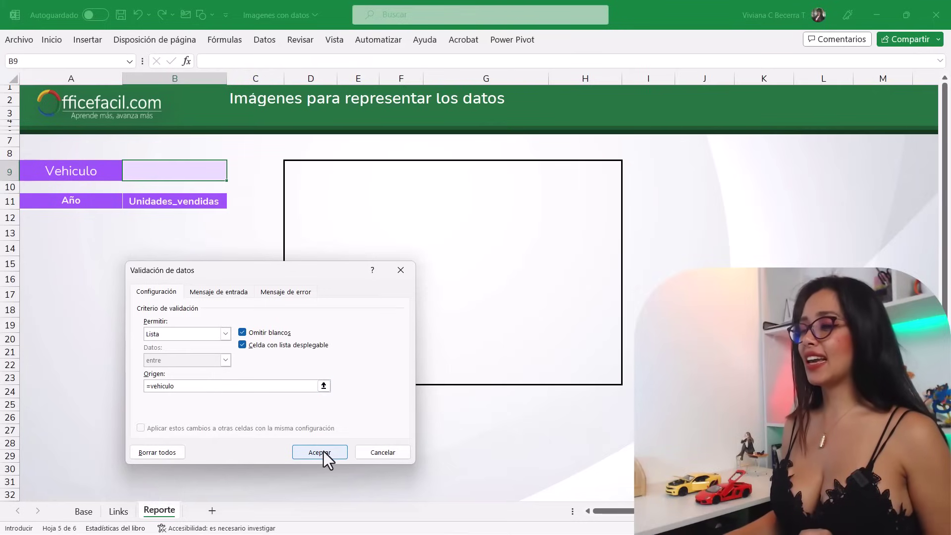
left_click(323, 452)
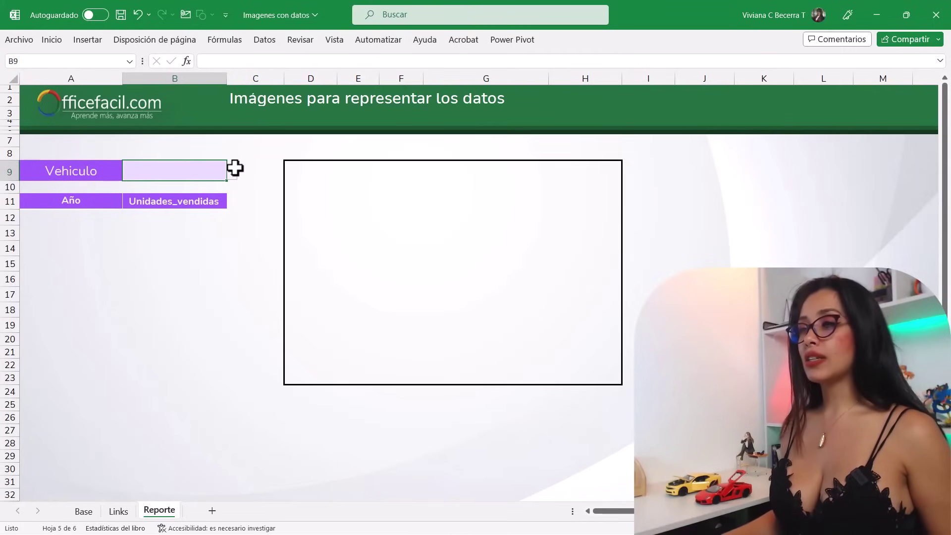
Choose Camaro in B9's dropdown, then review the Base data and return to Reporte
left_click(233, 175)
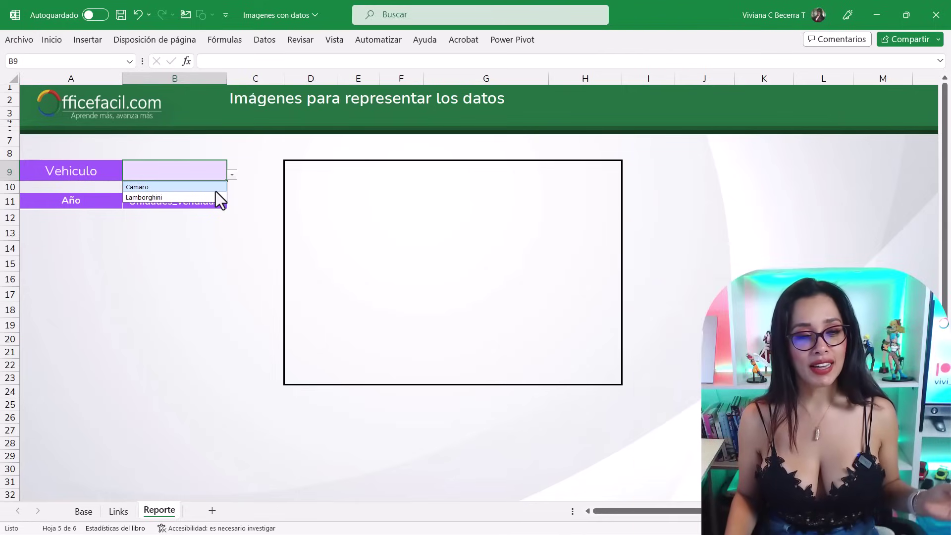
left_click(216, 191)
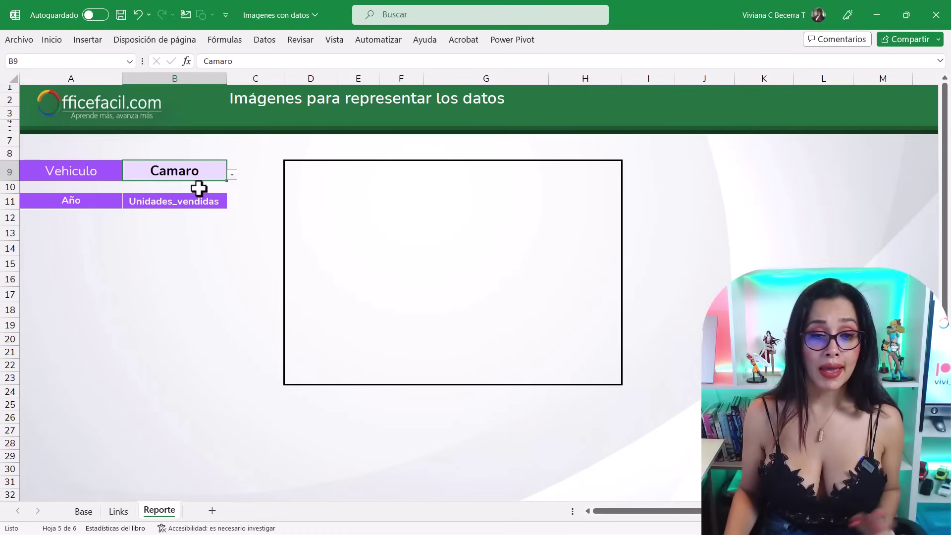
left_click(93, 216)
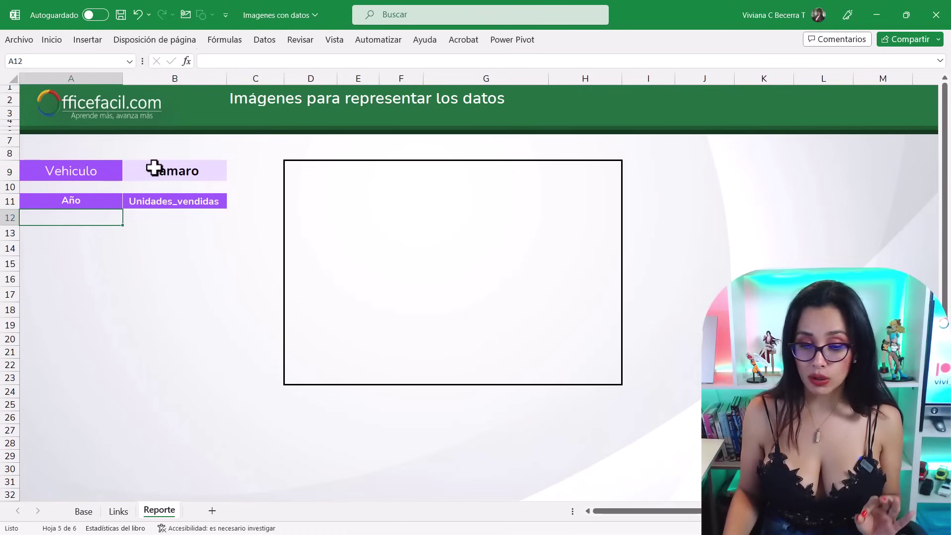
left_click(91, 513)
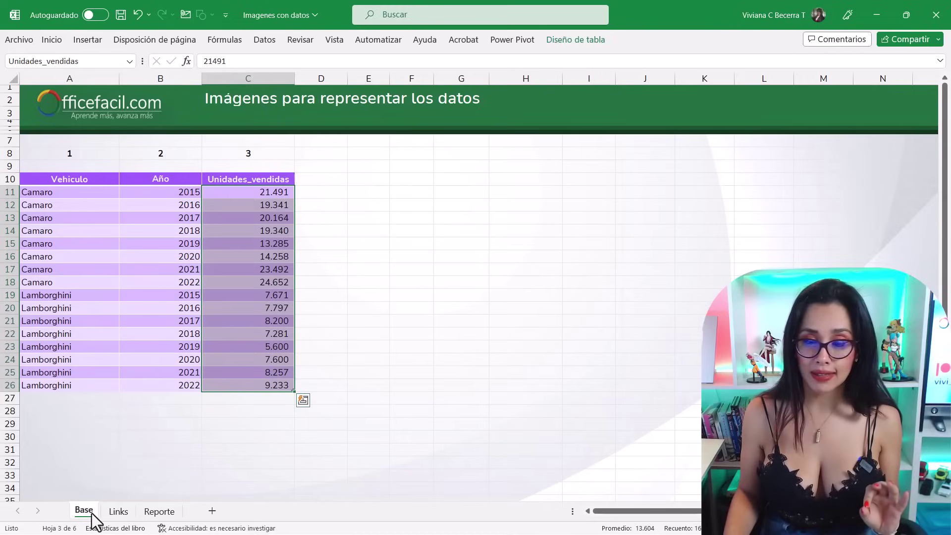
left_click(144, 372)
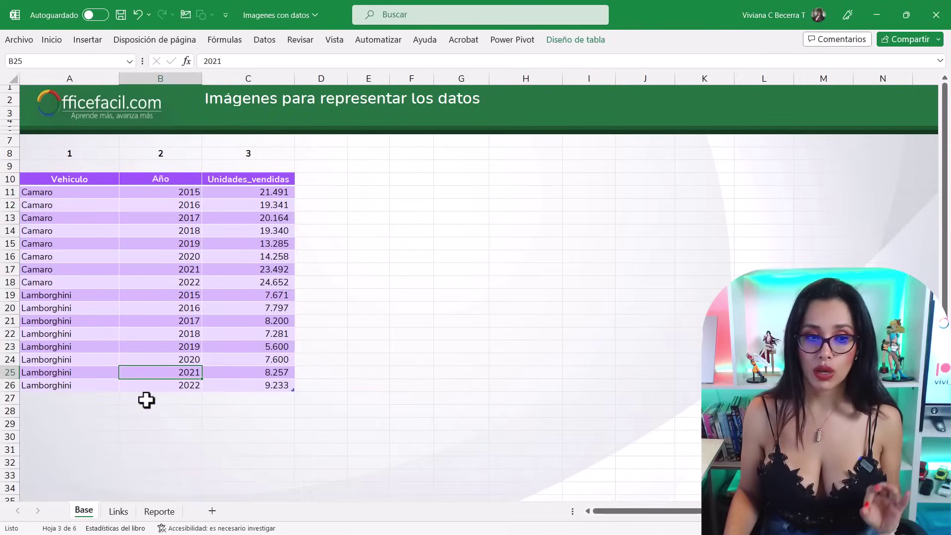
left_click(171, 511)
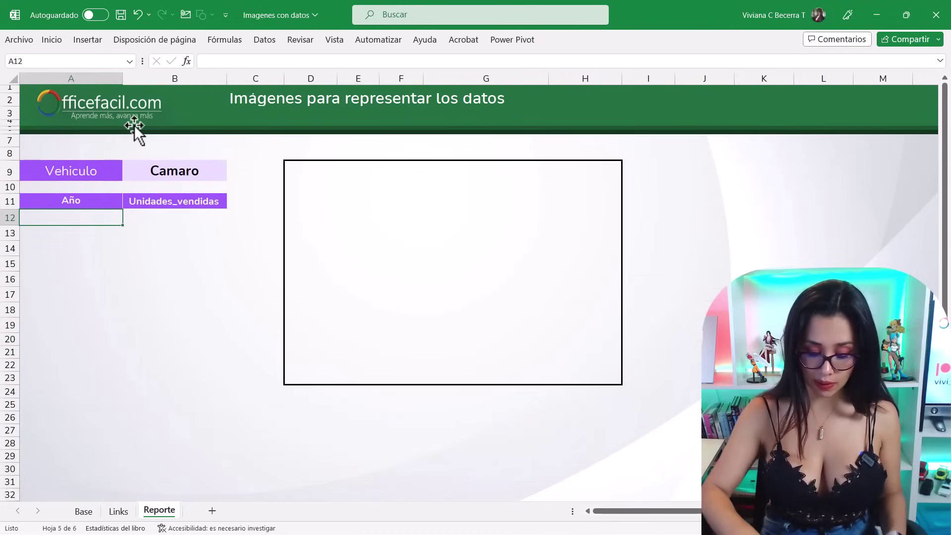
In A12, start a FILTRAR formula using Base columns A:C as the data array
type("=fil")
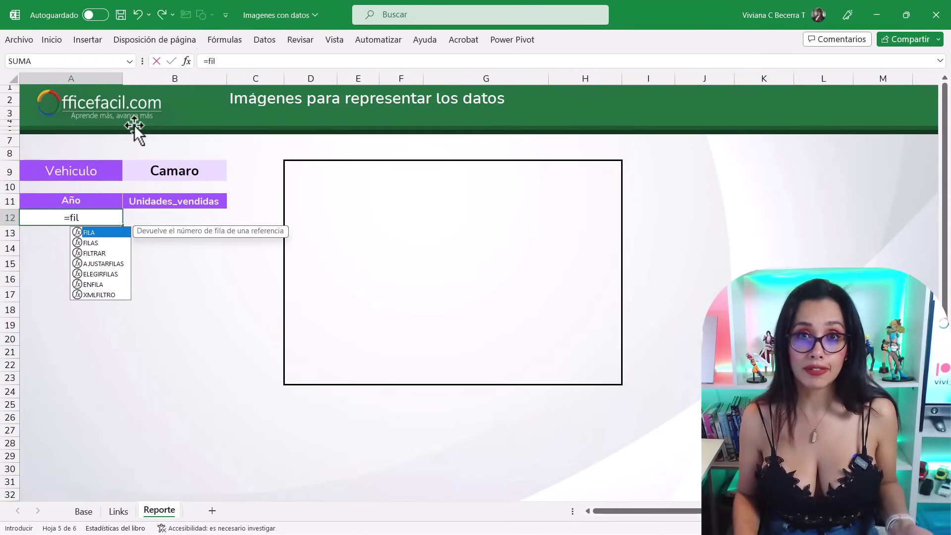
key("Down")
key("Down")
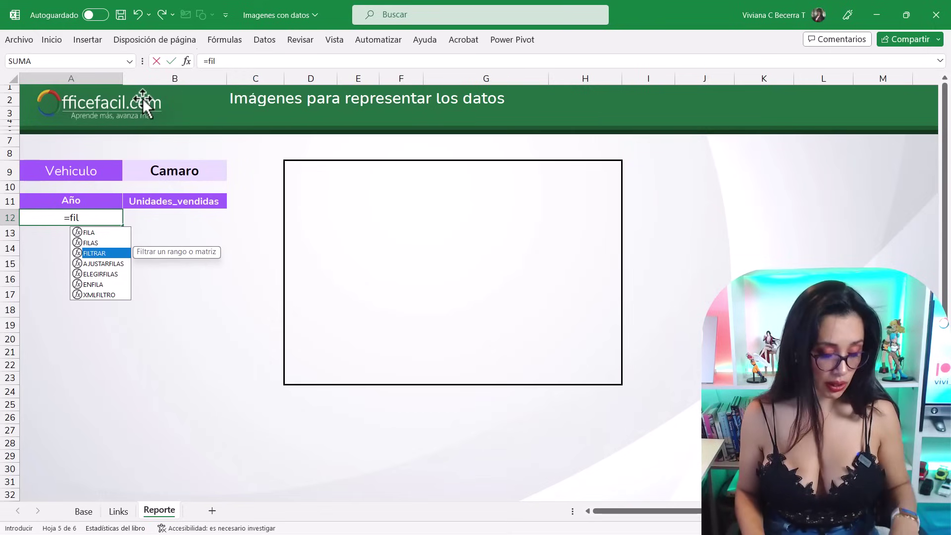
key("Tab")
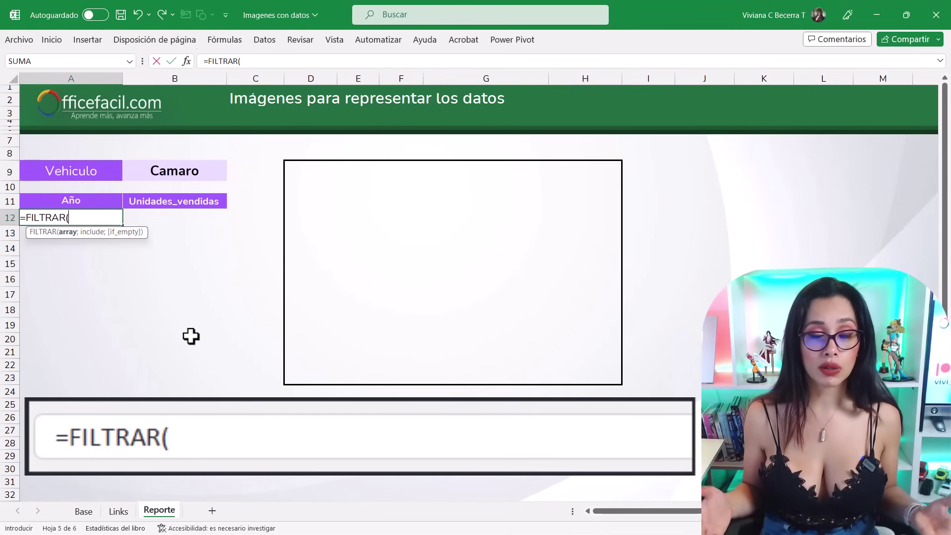
left_click(83, 511)
left_click_drag(70, 78, 259, 69)
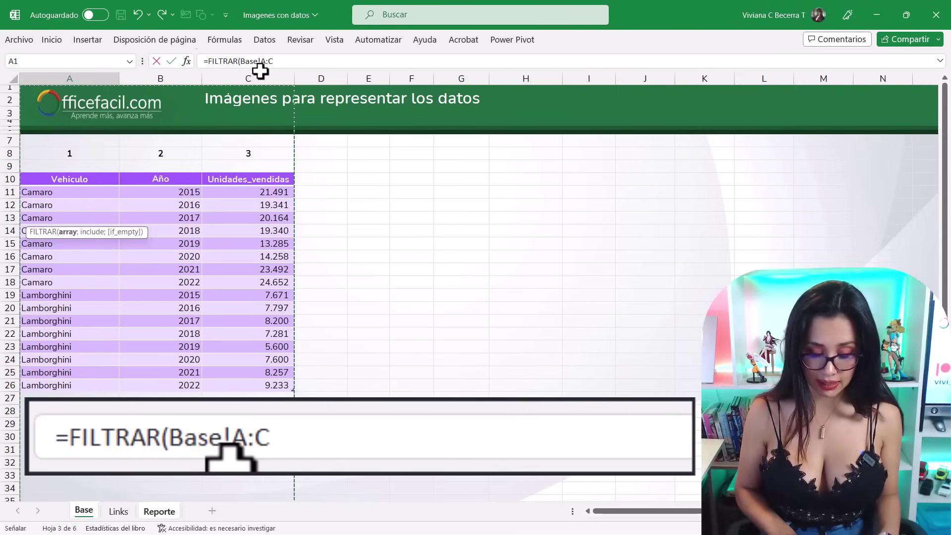
type(";")
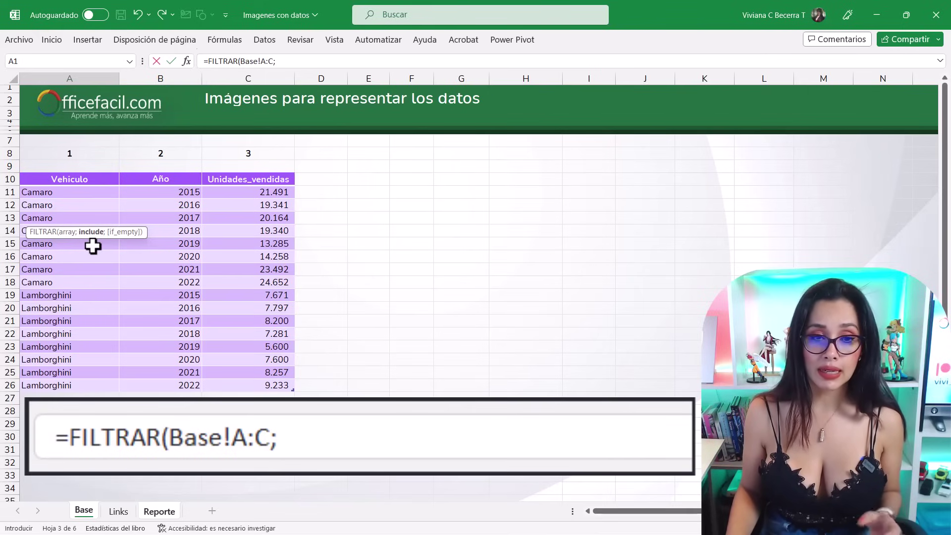
Add the criterion Base!A:A=Reporte!B9 with an empty-string fallback and commit the formula
left_click(79, 77)
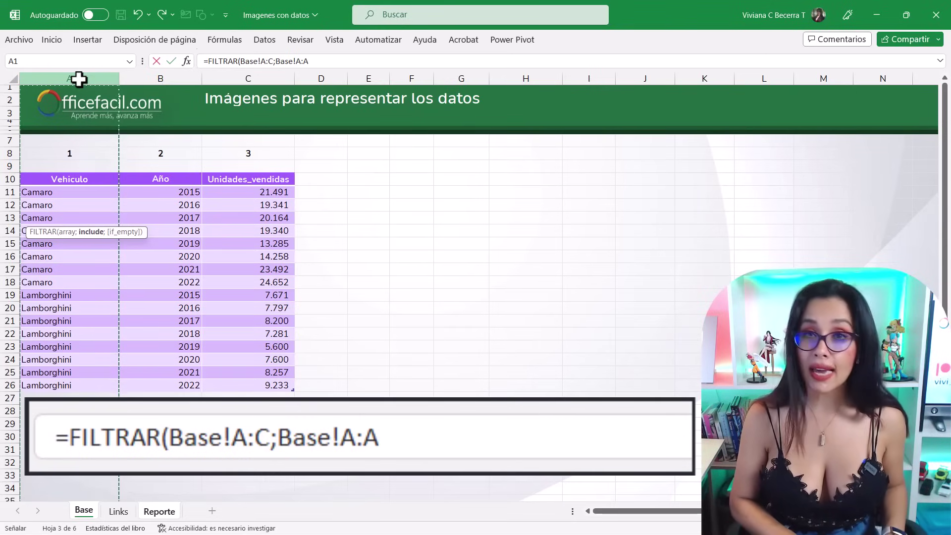
type("=")
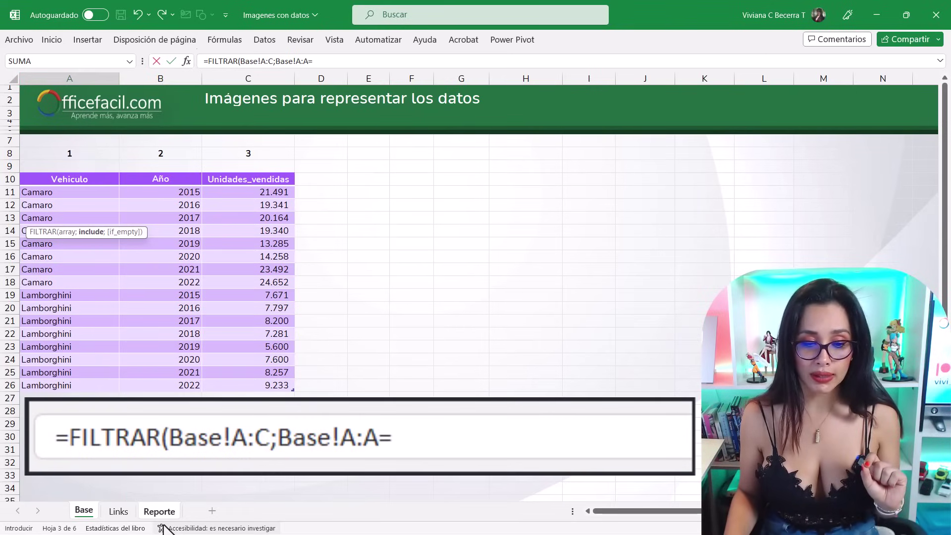
left_click(163, 511)
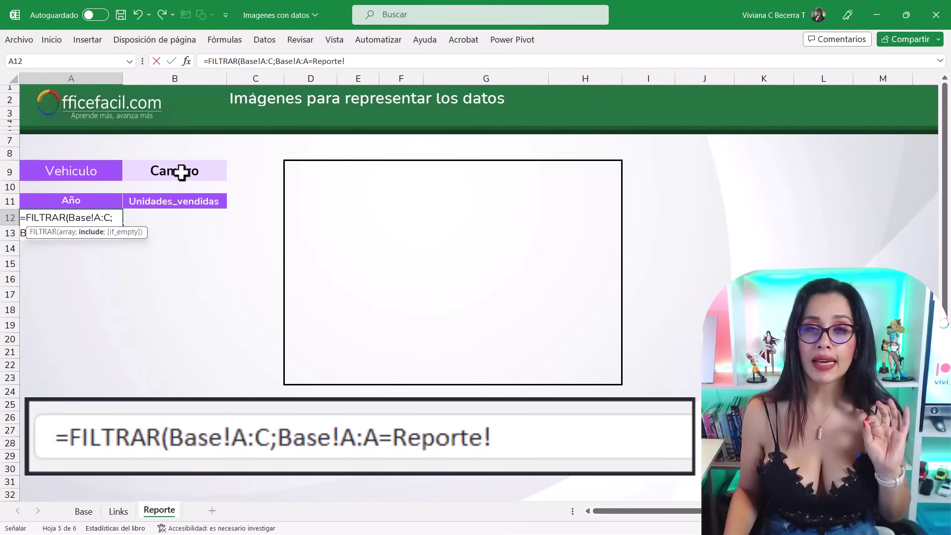
left_click(182, 172)
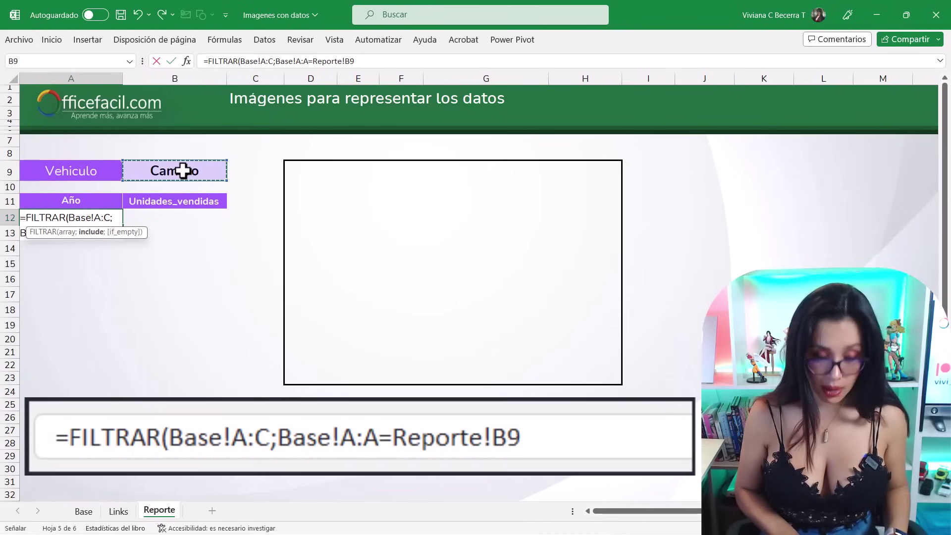
type(";")
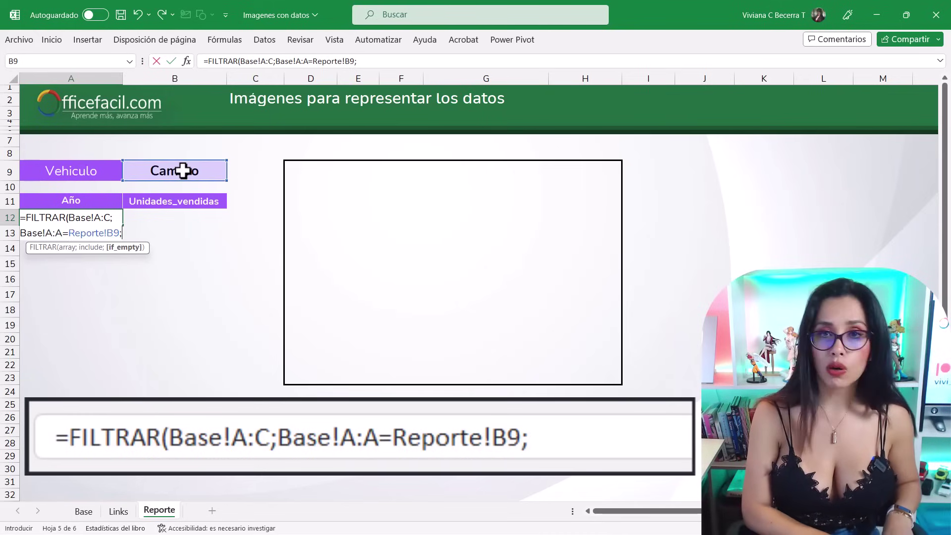
type("\"\"")
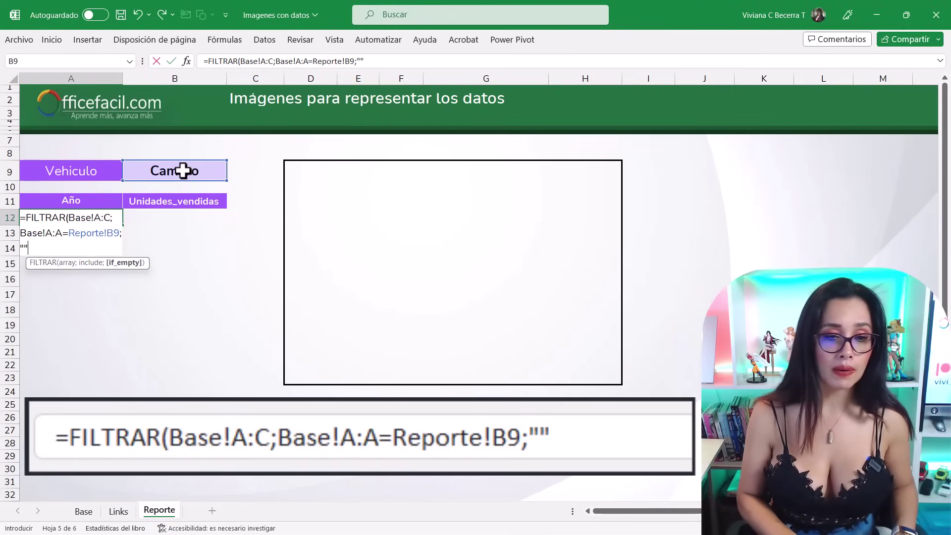
type(")")
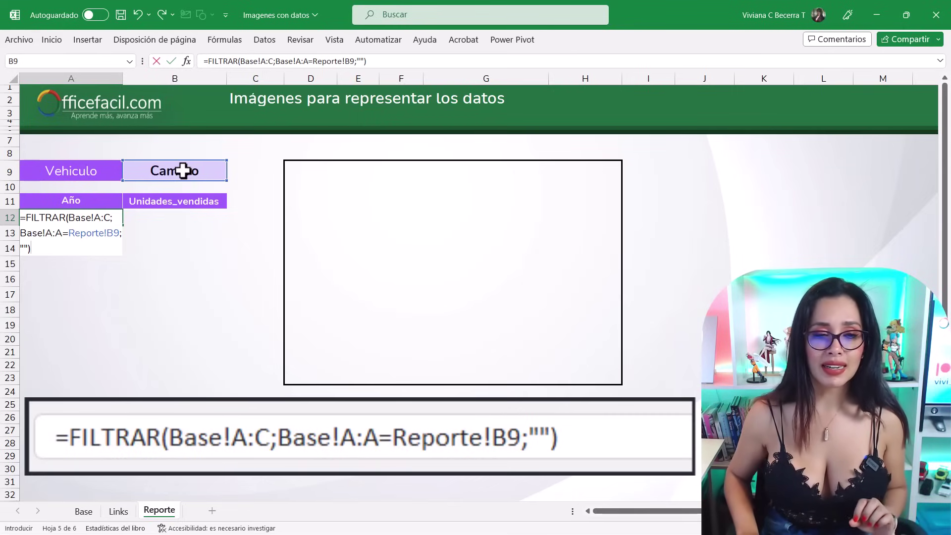
key("Return")
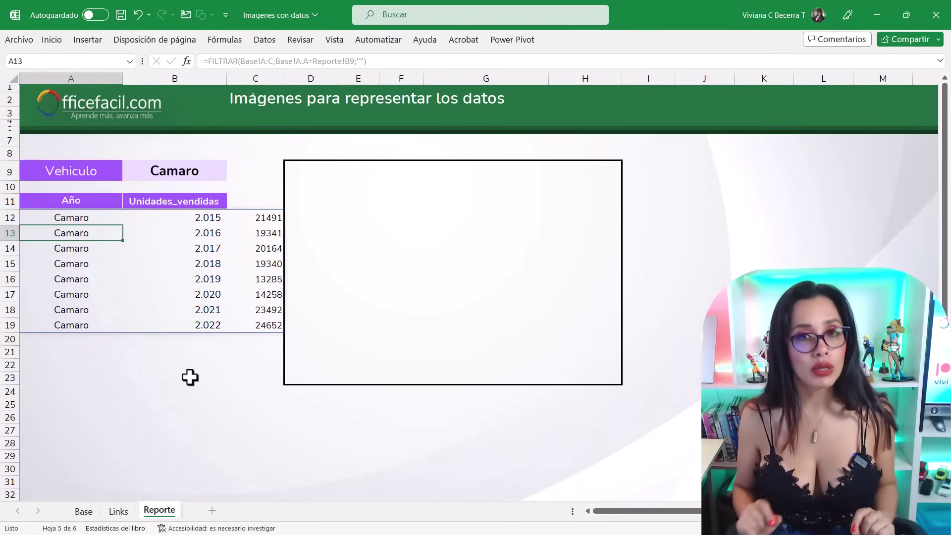
left_click(89, 511)
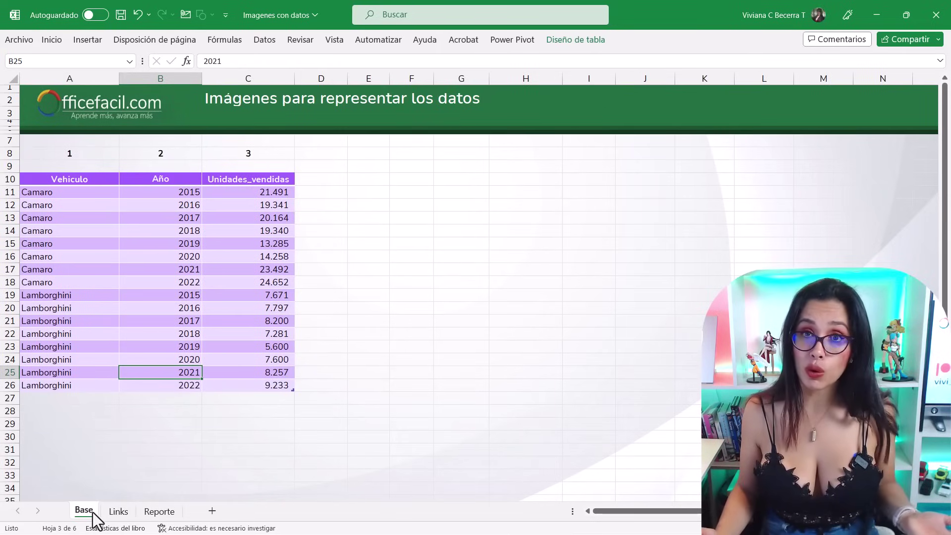
left_click(151, 180)
left_click(241, 182)
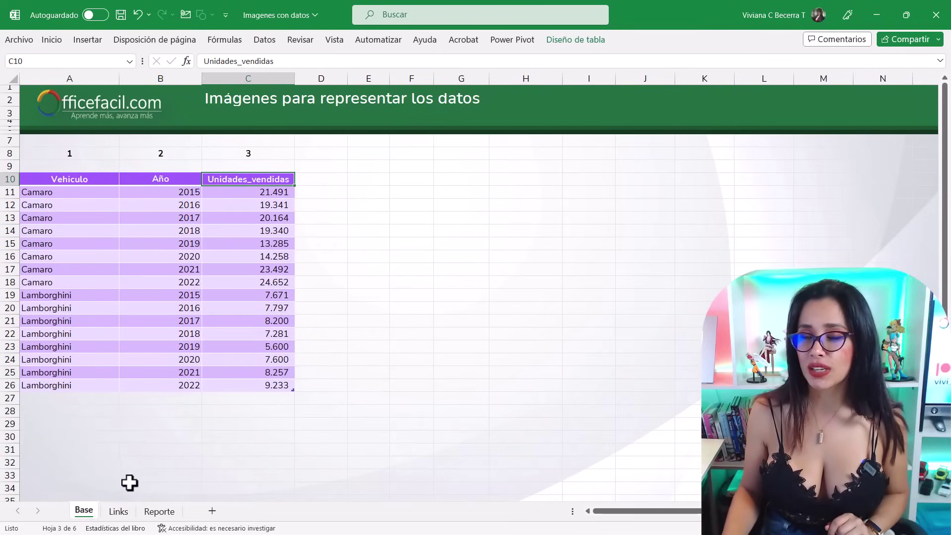
left_click(173, 158)
left_click_drag(228, 154, 274, 158)
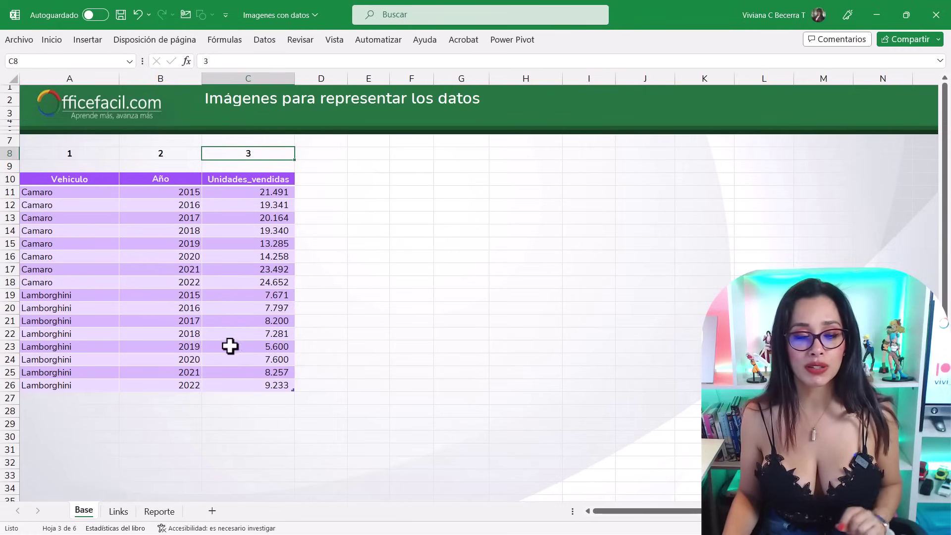
left_click(159, 512)
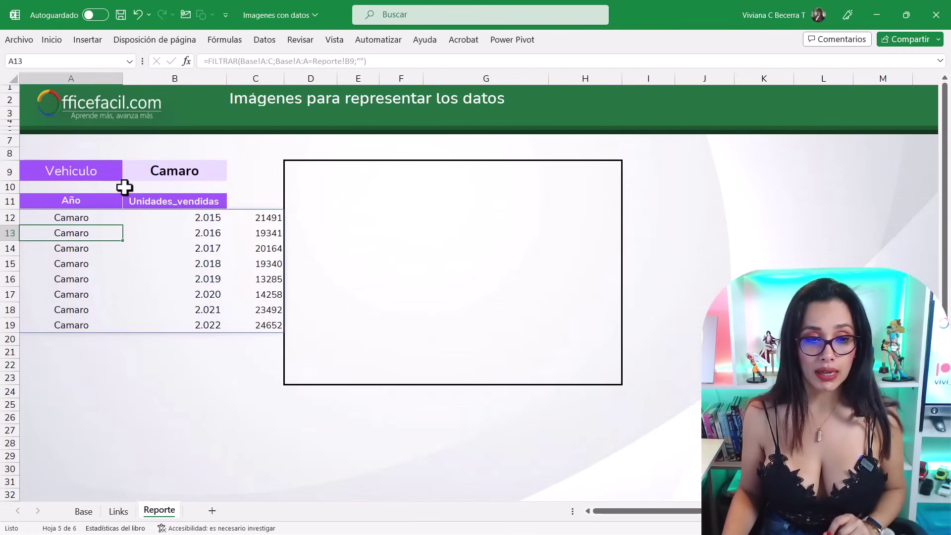
Wrap A12's formula as =ELEGIRCOLS(FILTRAR(...);2;3) to keep only year and units columns
left_click(89, 218)
double_click(93, 217)
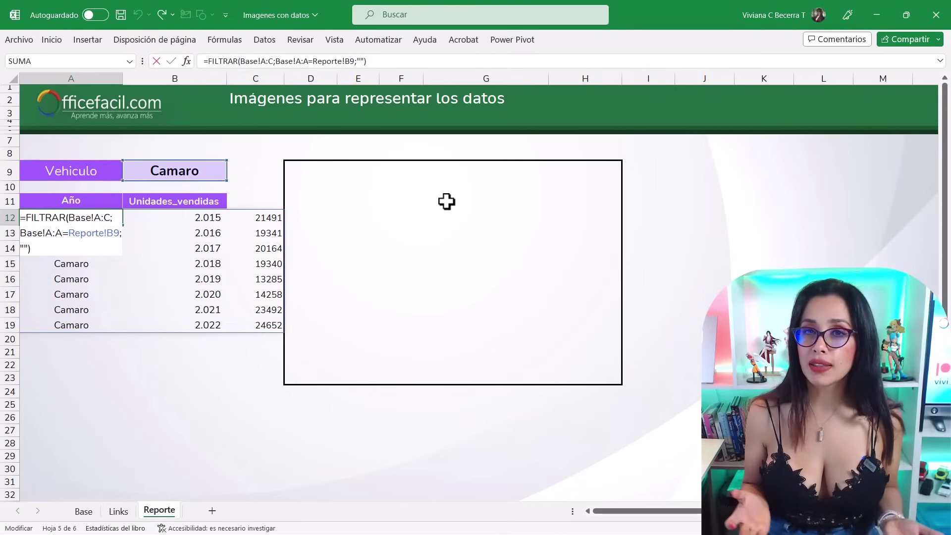
type("ele")
key("Down")
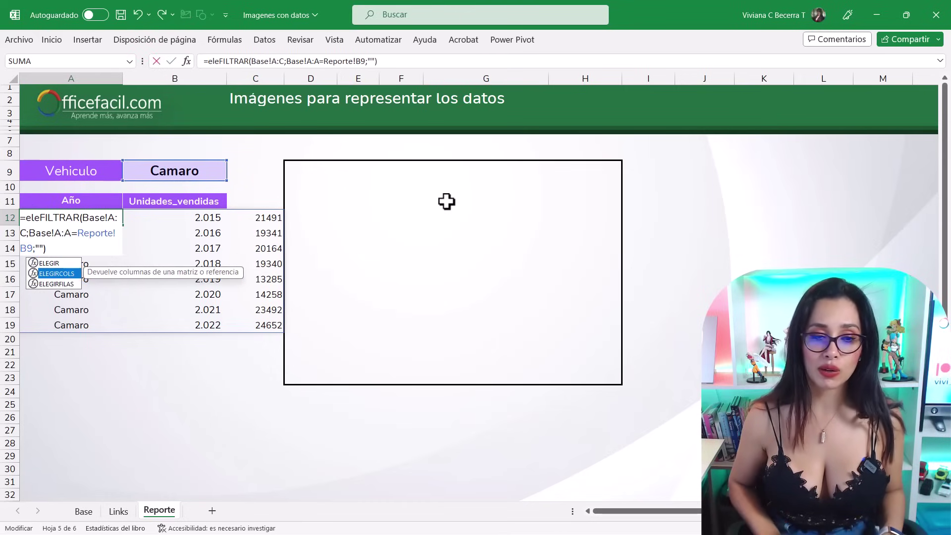
key("Tab")
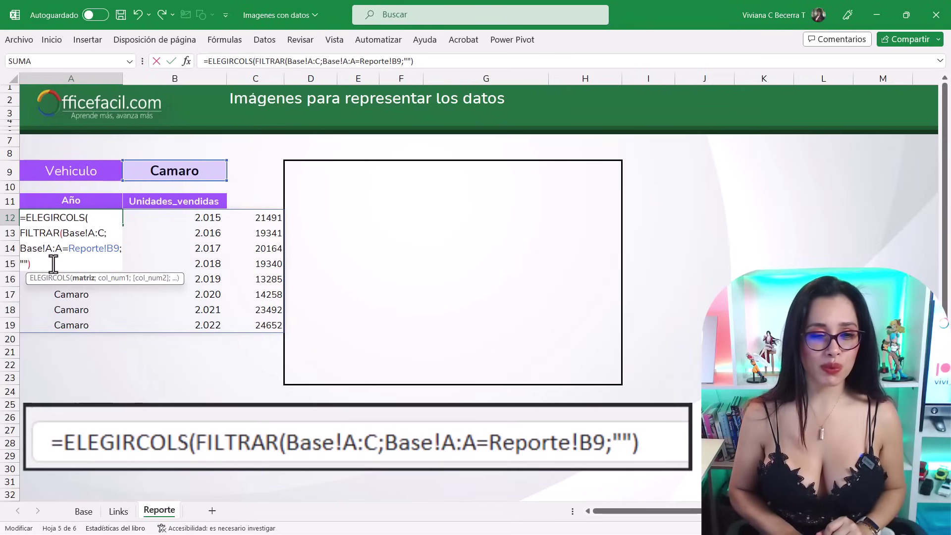
type(";2")
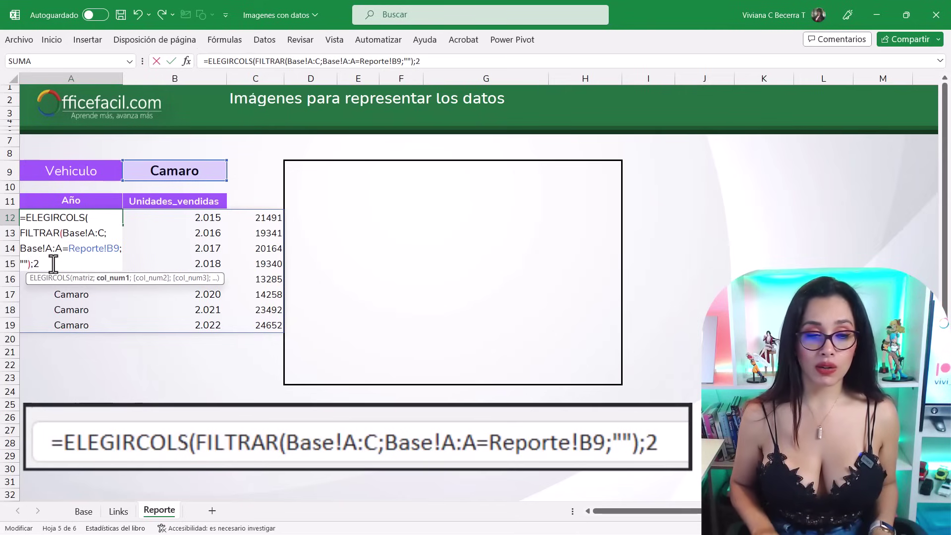
type("M")
key("BackSpace")
type(";")
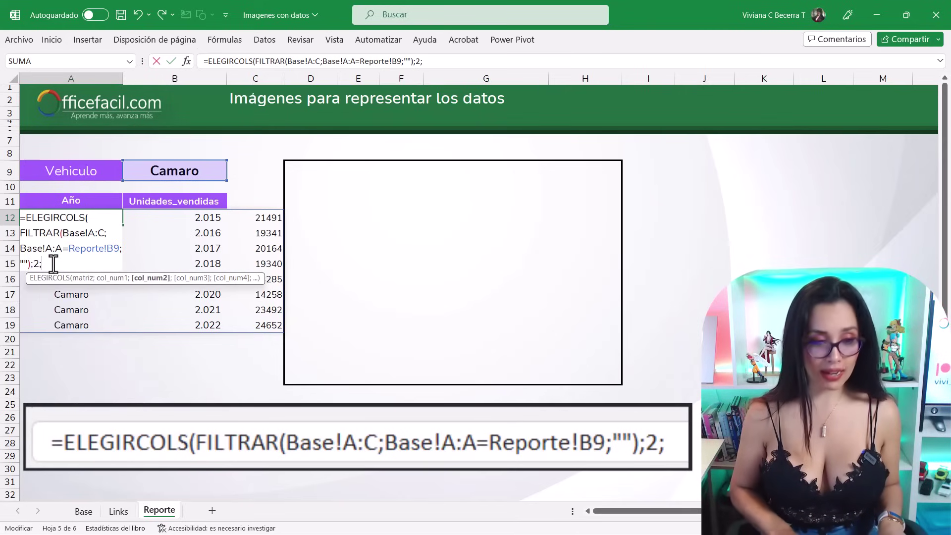
type("3)")
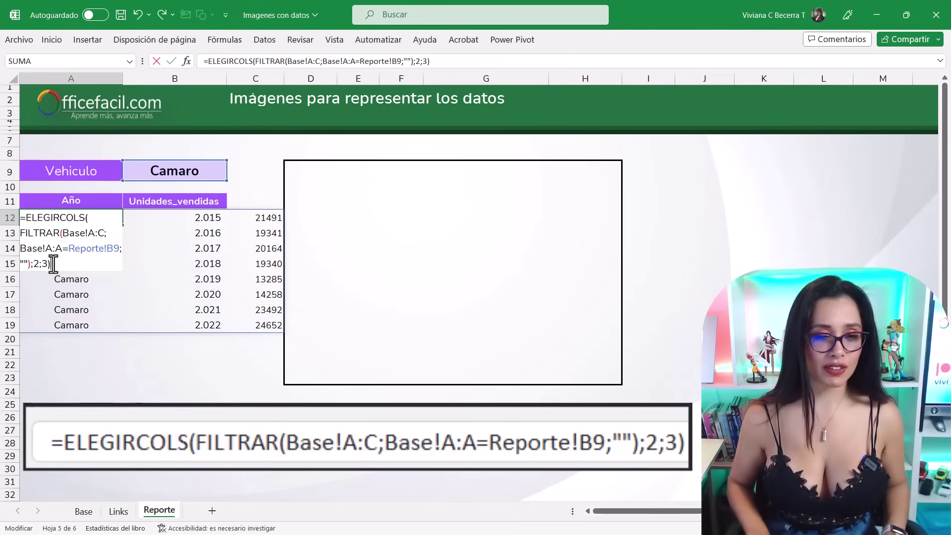
key("Return")
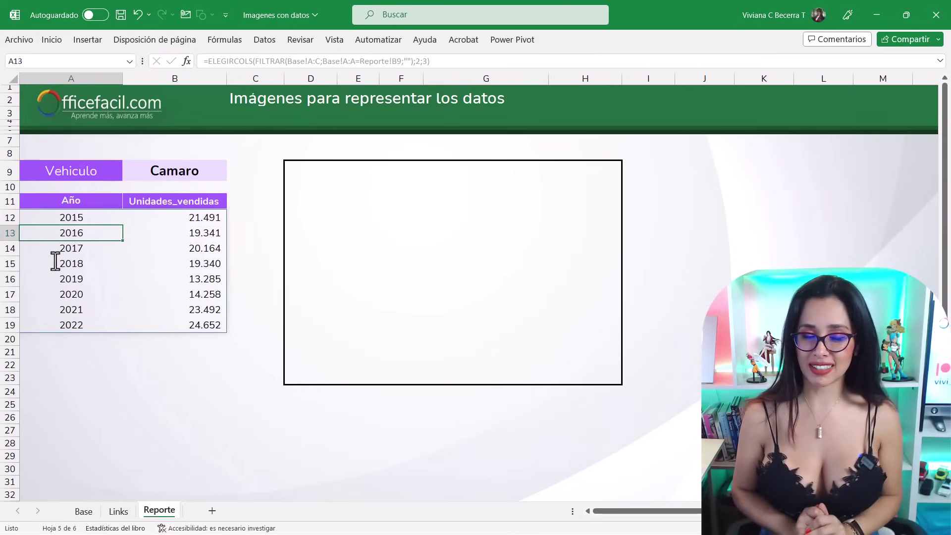
left_click(206, 172)
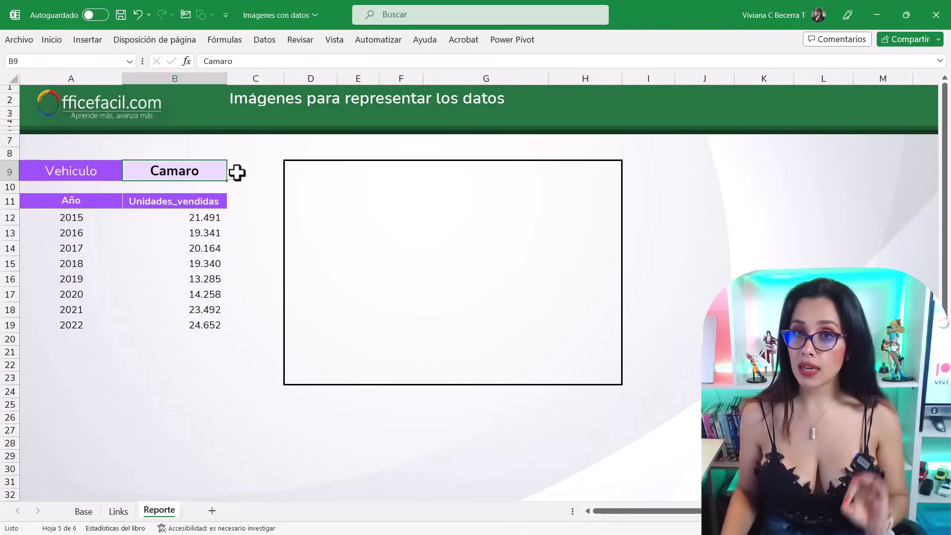
left_click(233, 174)
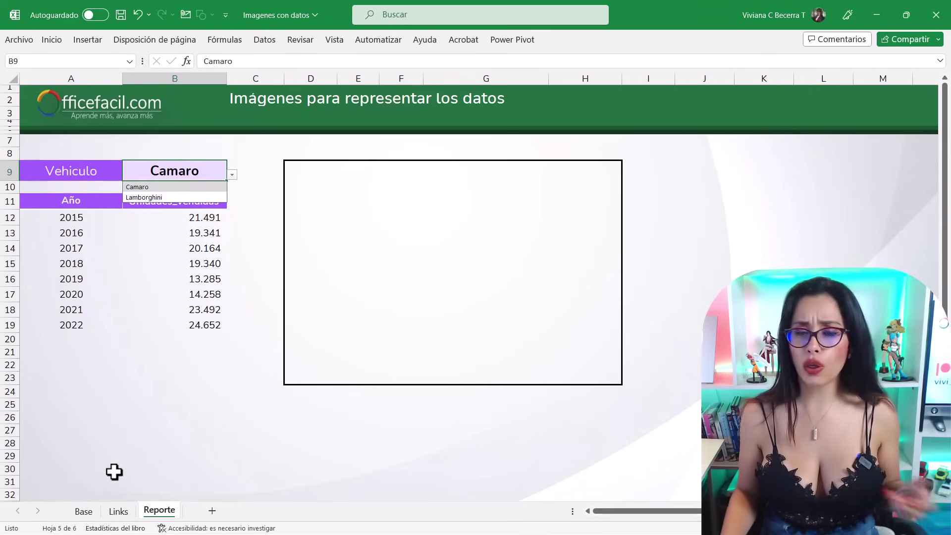
left_click(146, 197)
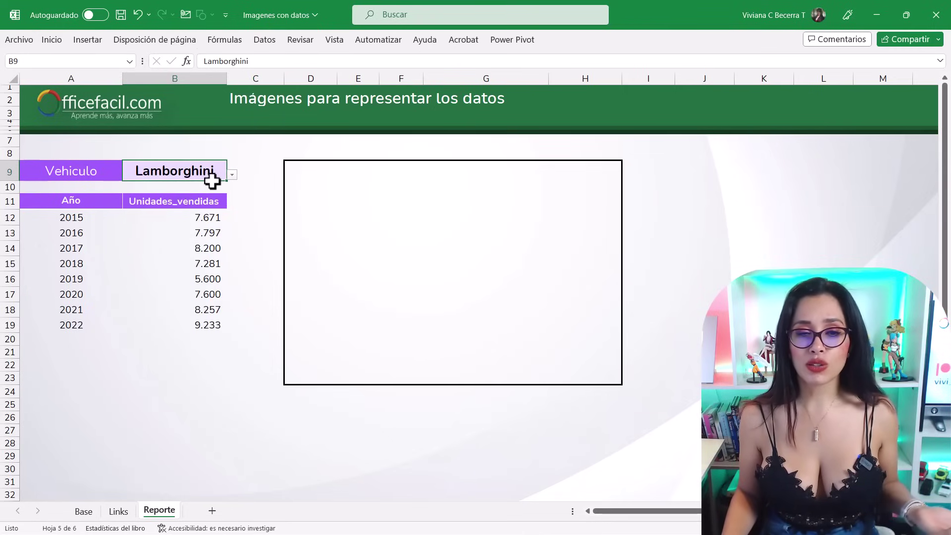
left_click(230, 179)
left_click(206, 188)
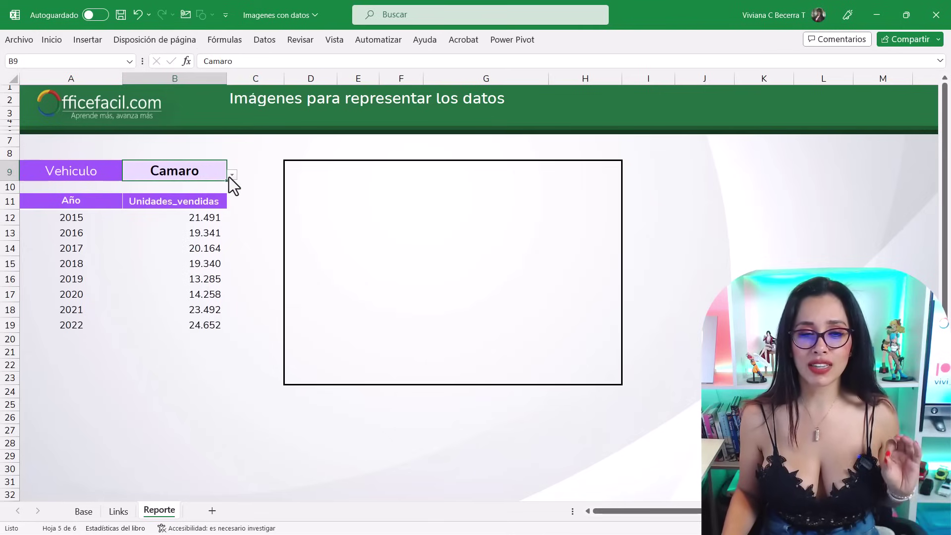
left_click(229, 177)
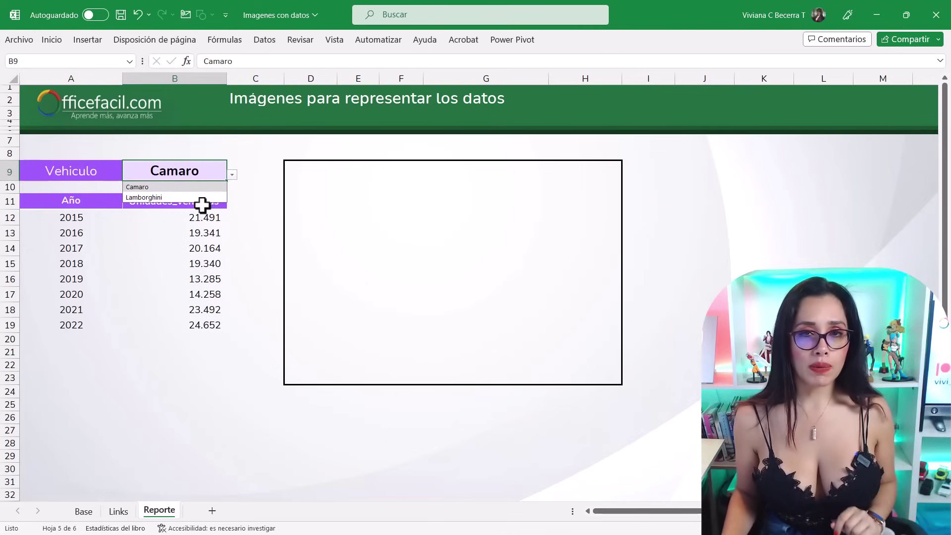
left_click(183, 191)
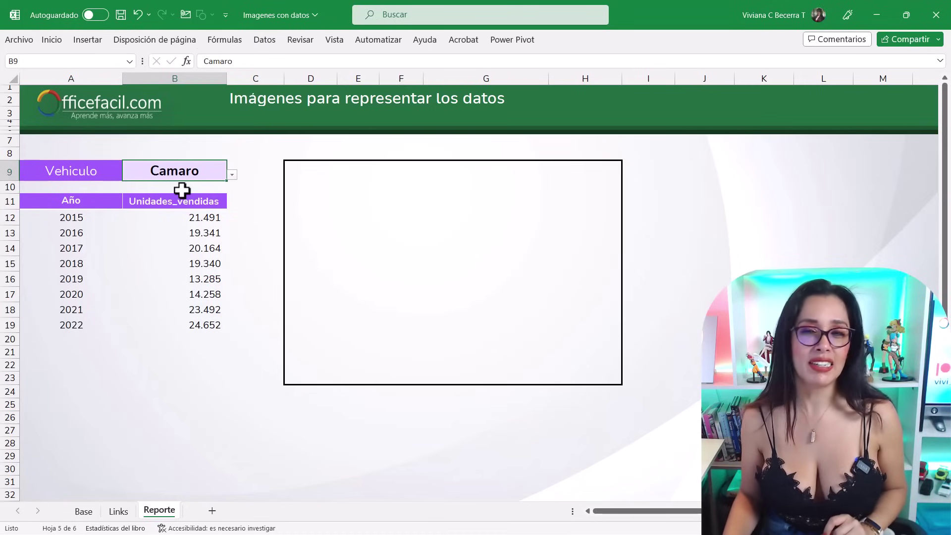
left_click(387, 236)
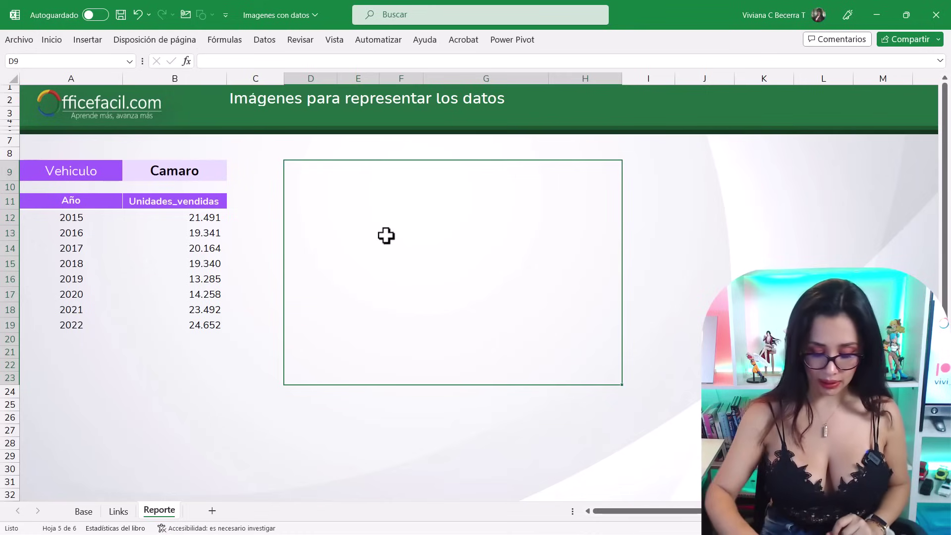
Enter =BUSCARX(B9;Links!A:A;Links!B:B) in D9 to fetch the selected vehicle's image link
type("=")
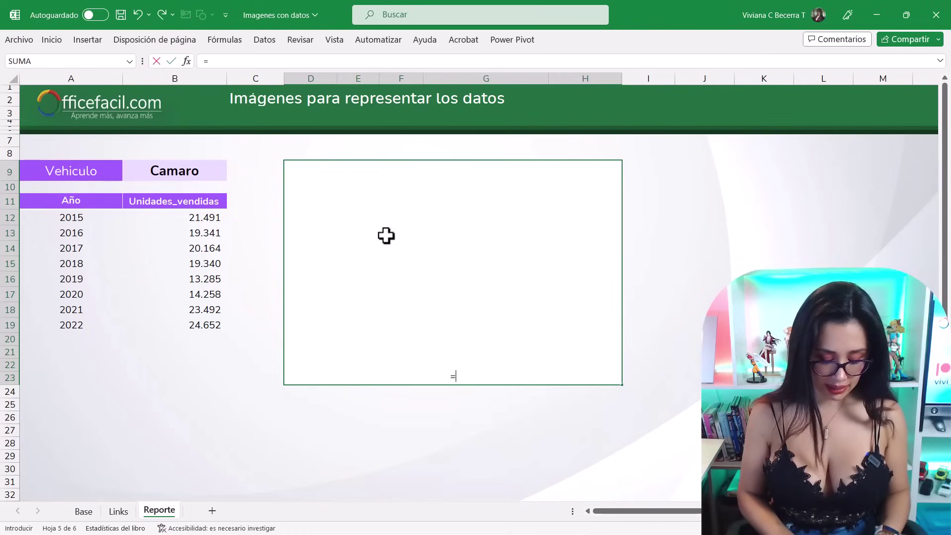
type("bus")
key("Down")
key("Down")
key("Down")
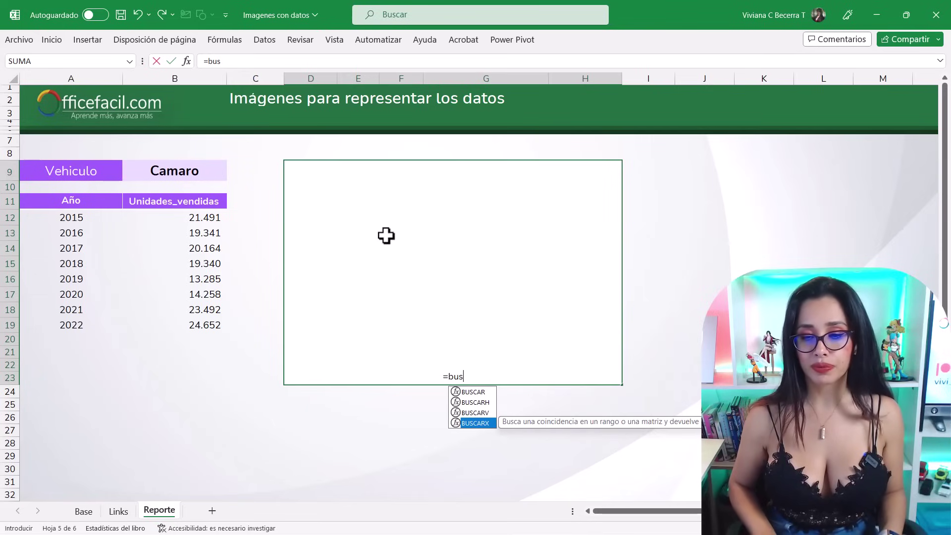
key("Tab")
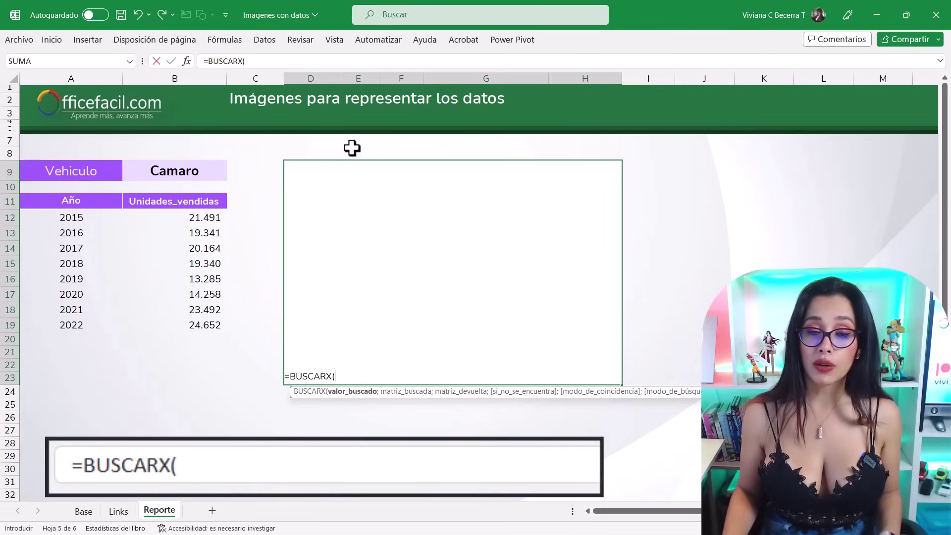
left_click(216, 170)
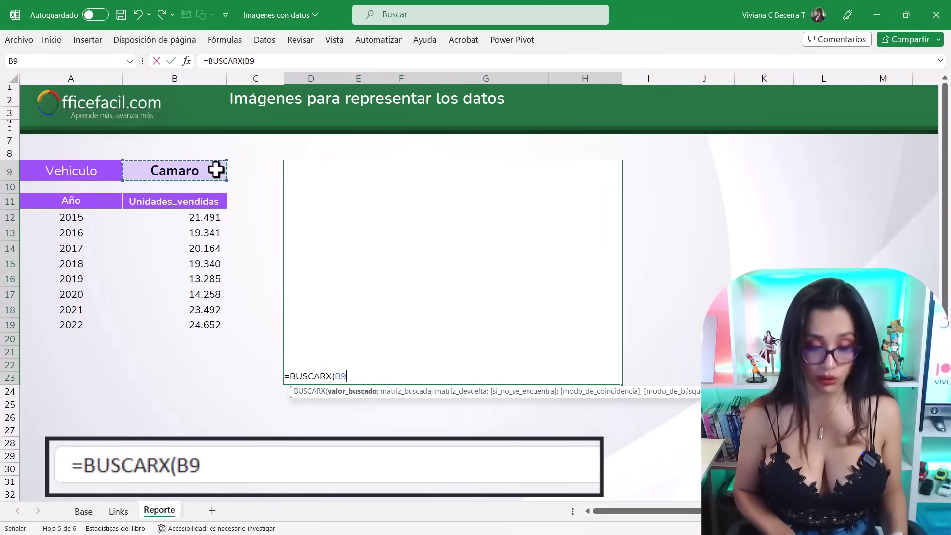
type(";")
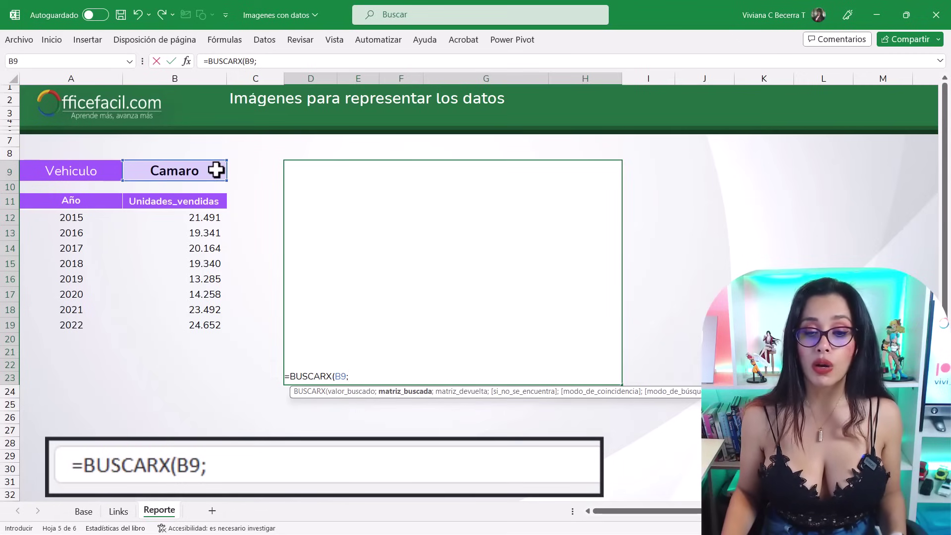
left_click(119, 512)
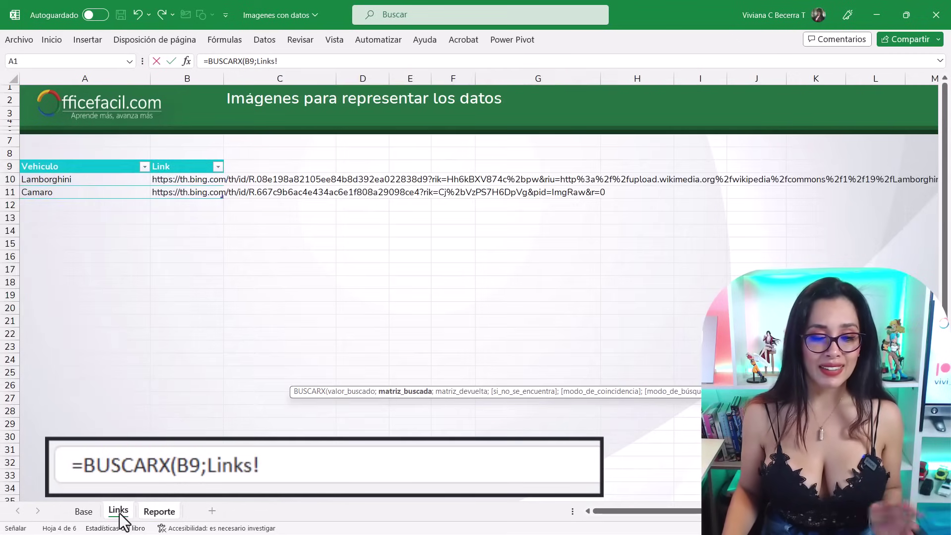
left_click(92, 76)
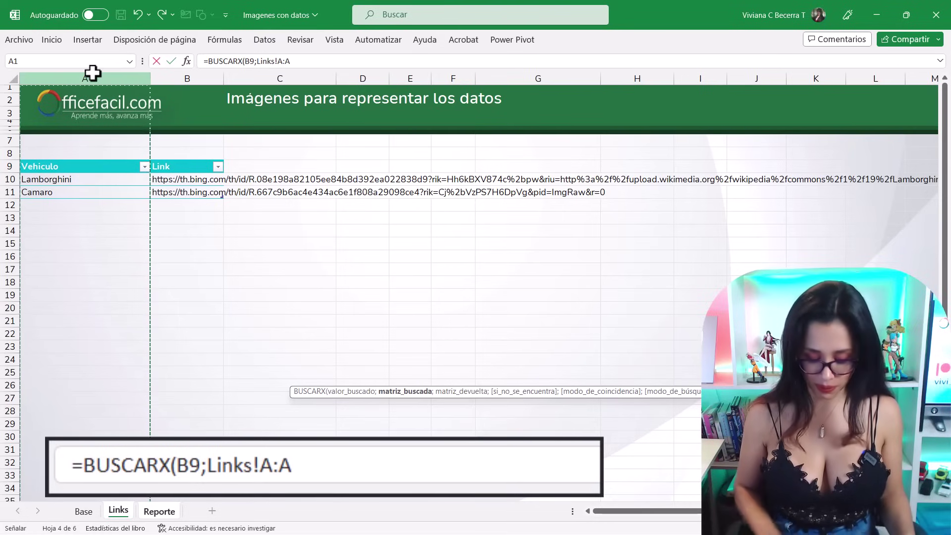
type(";")
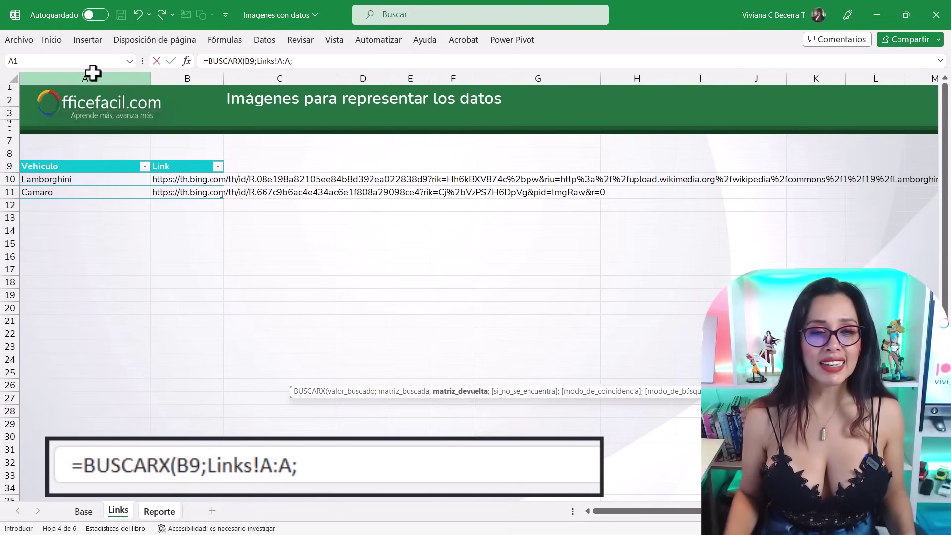
left_click(191, 78)
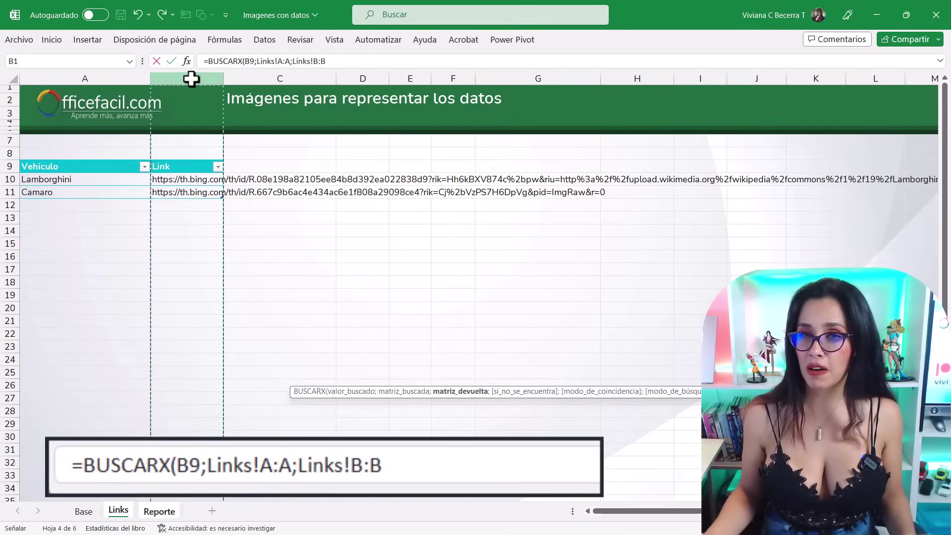
type(")")
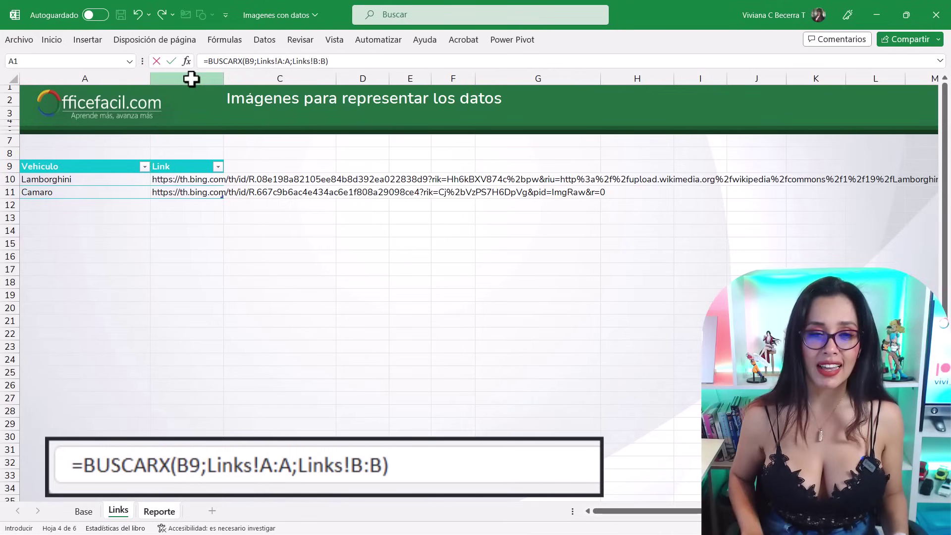
key("Return")
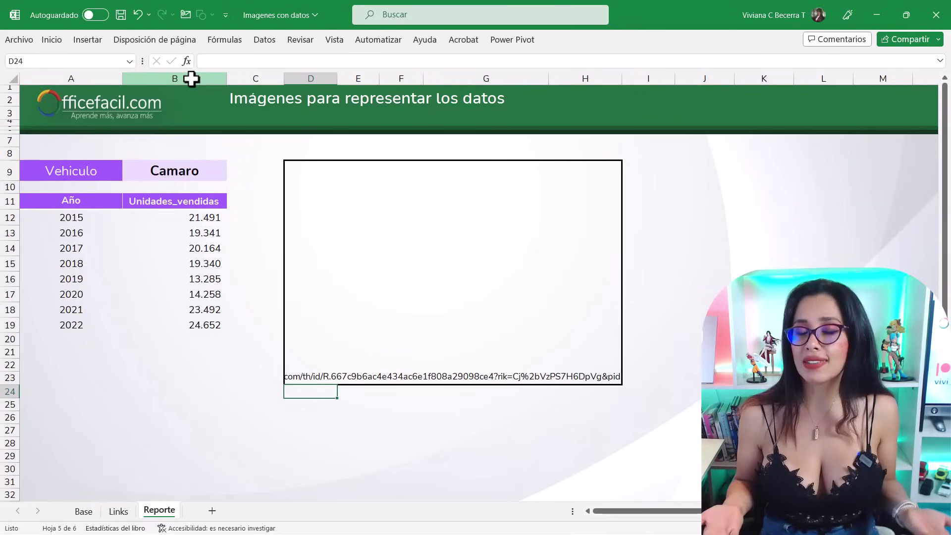
Wrap D9's lookup in IMAGEN(...;;1) so the yellow Camaro photo fits the frame
left_click(365, 335)
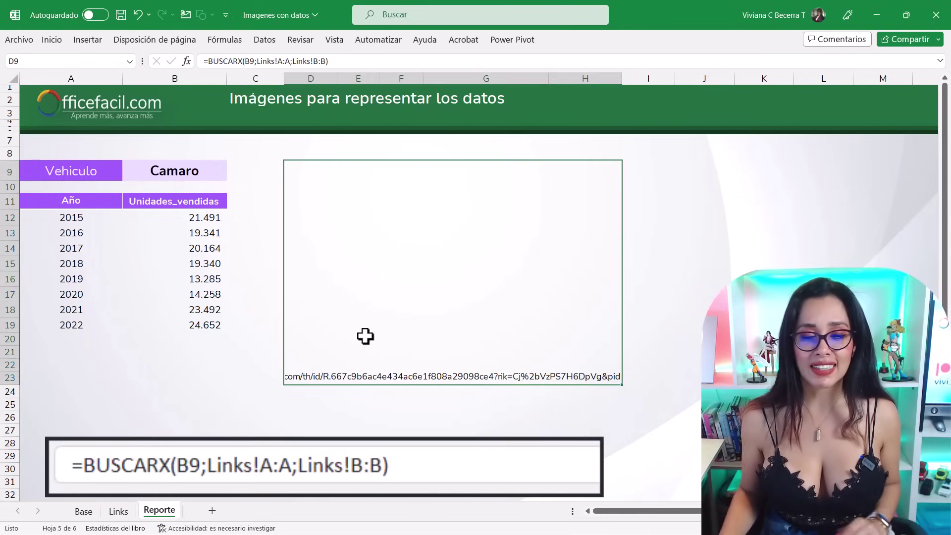
double_click(365, 337)
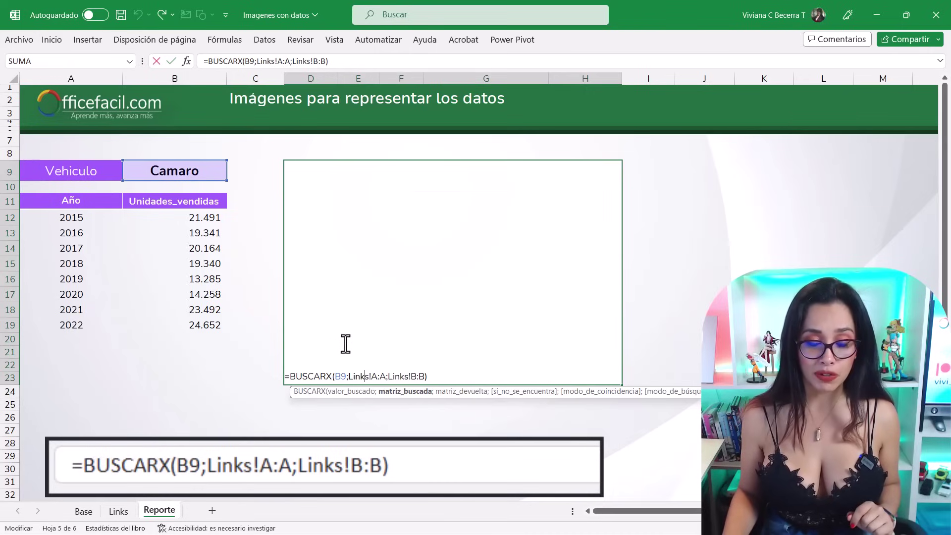
left_click(290, 376)
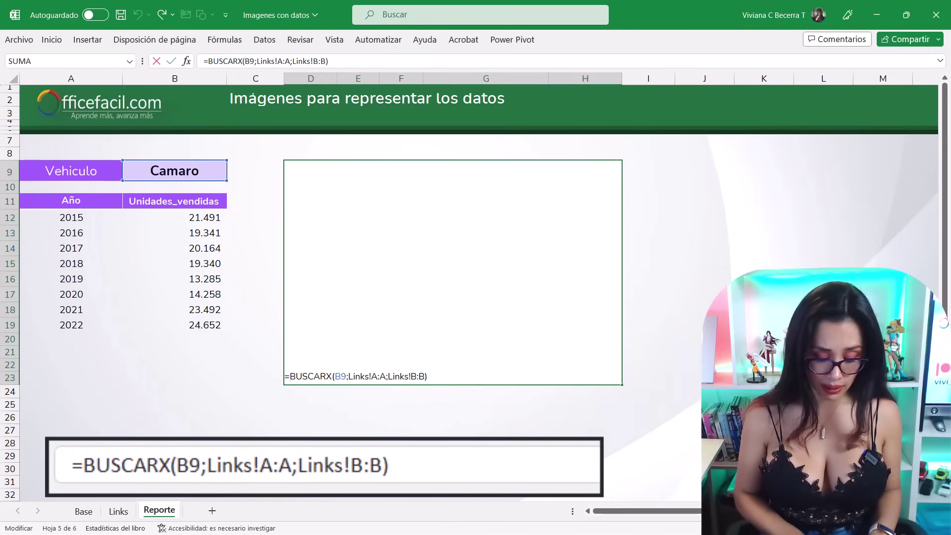
type("imagen")
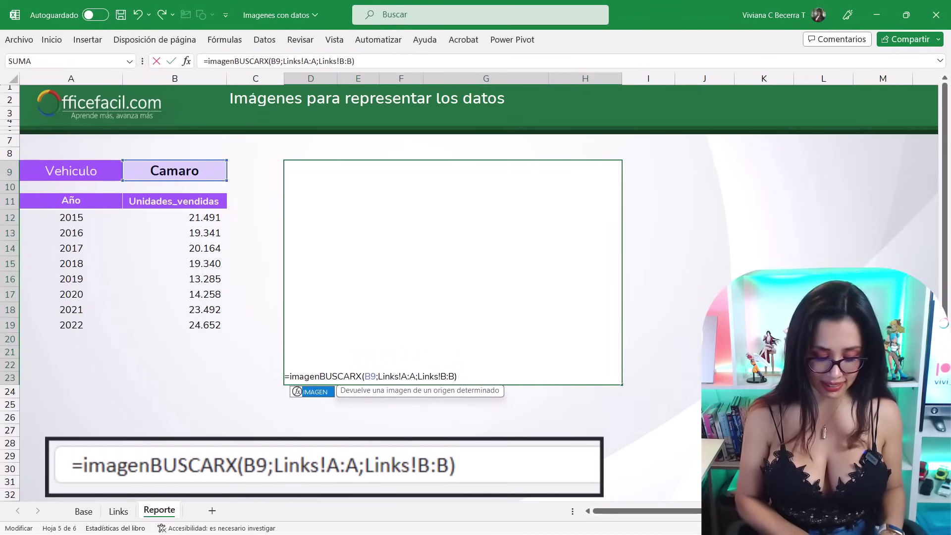
type("(")
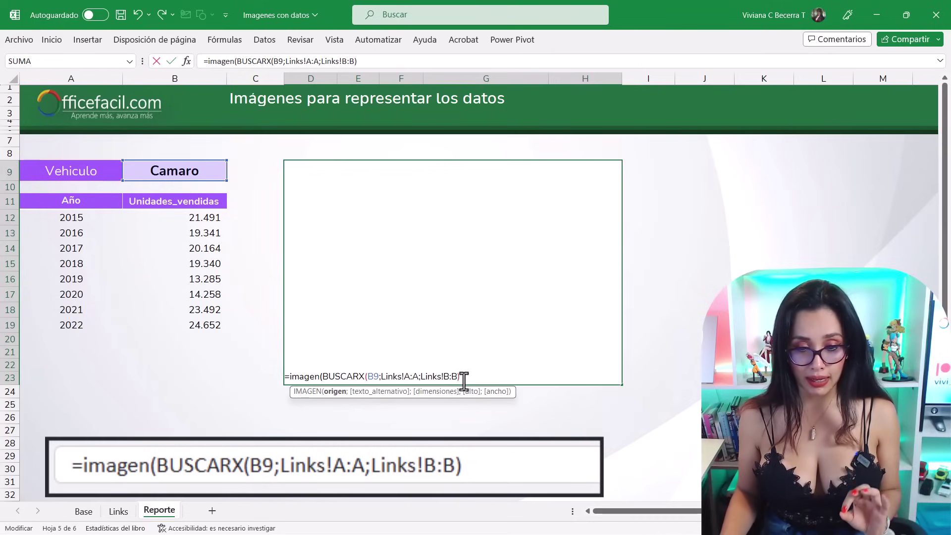
type(";")
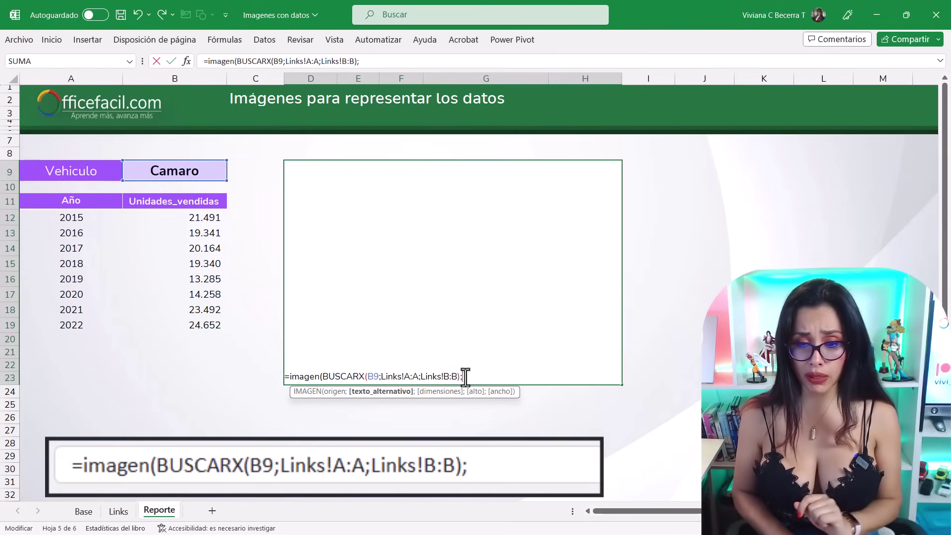
type(";1")
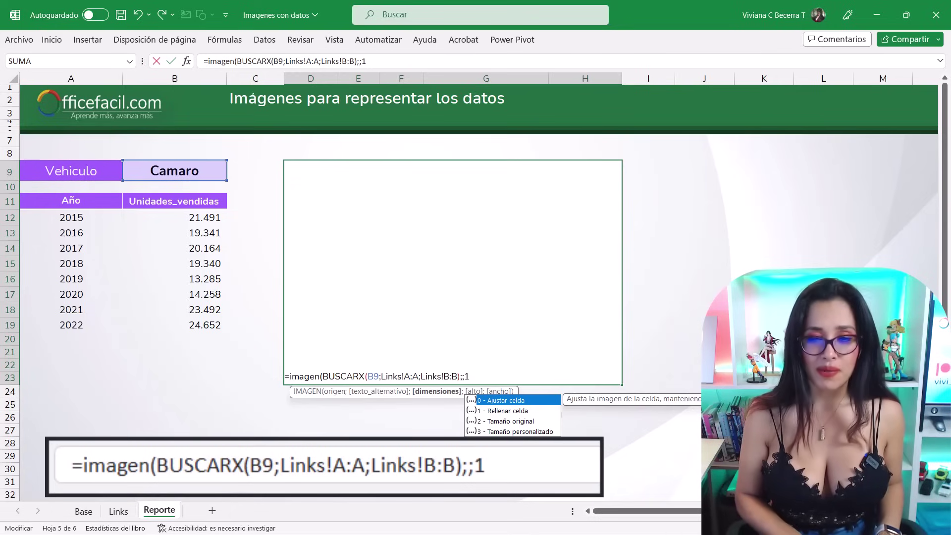
type(")")
key("Return")
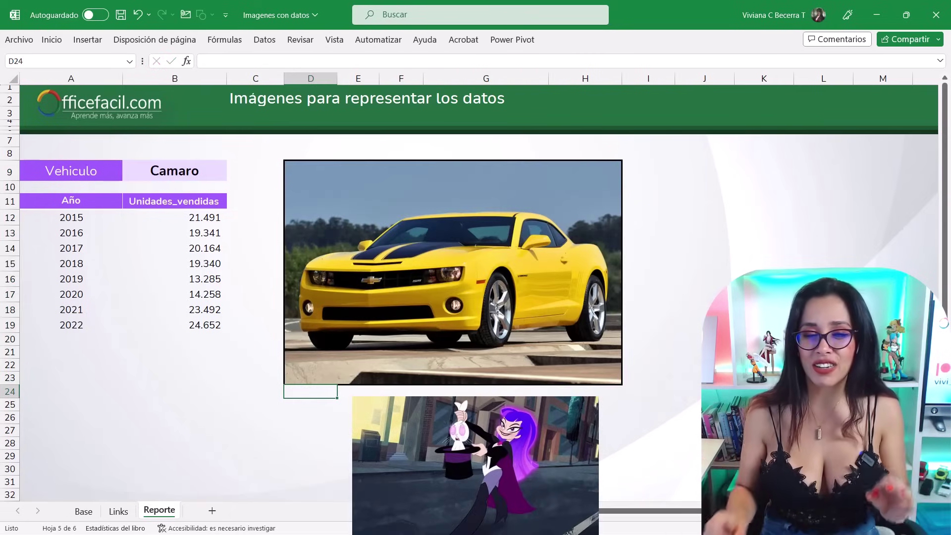
Choose Lamborghini, then Camaro, then Lamborghini again in the B9 vehicle dropdown to test the image
left_click(184, 170)
left_click(232, 175)
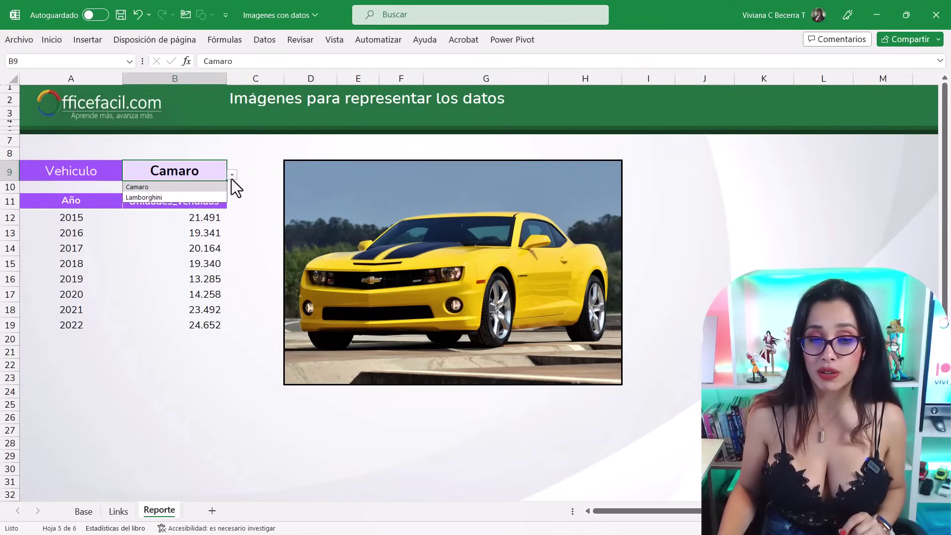
left_click(206, 198)
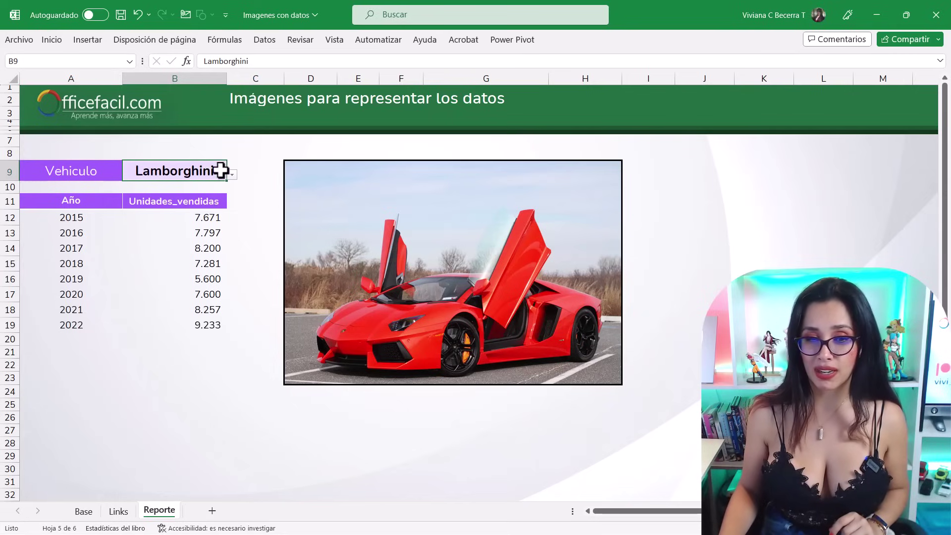
left_click(231, 174)
left_click(206, 188)
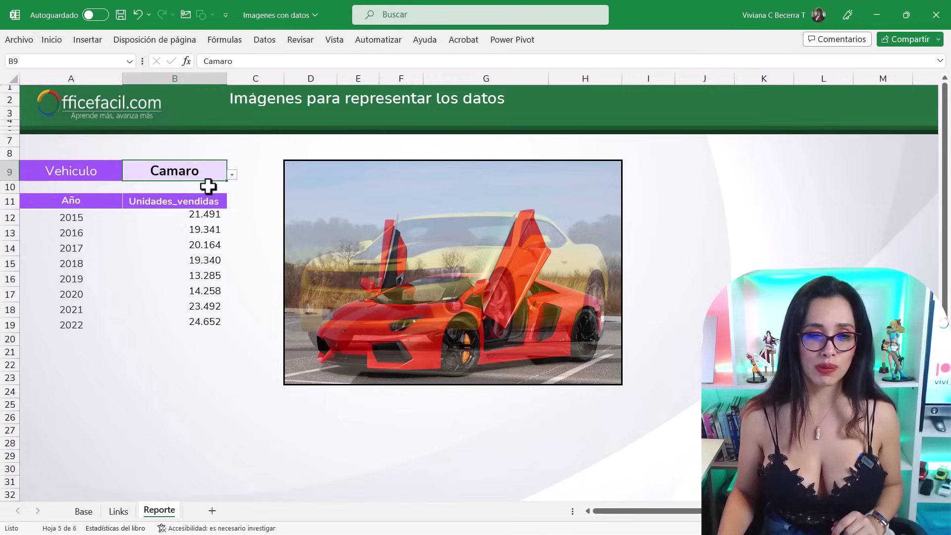
left_click(232, 174)
left_click(218, 197)
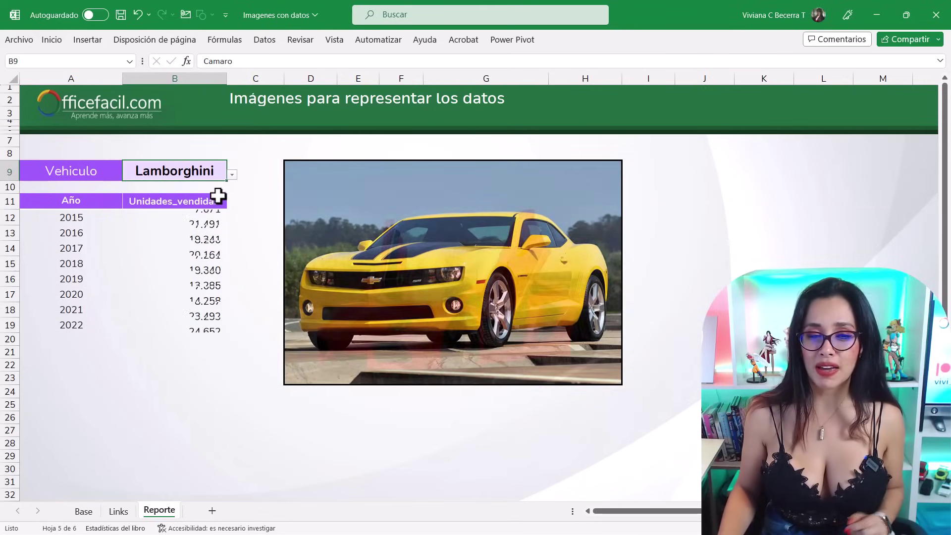